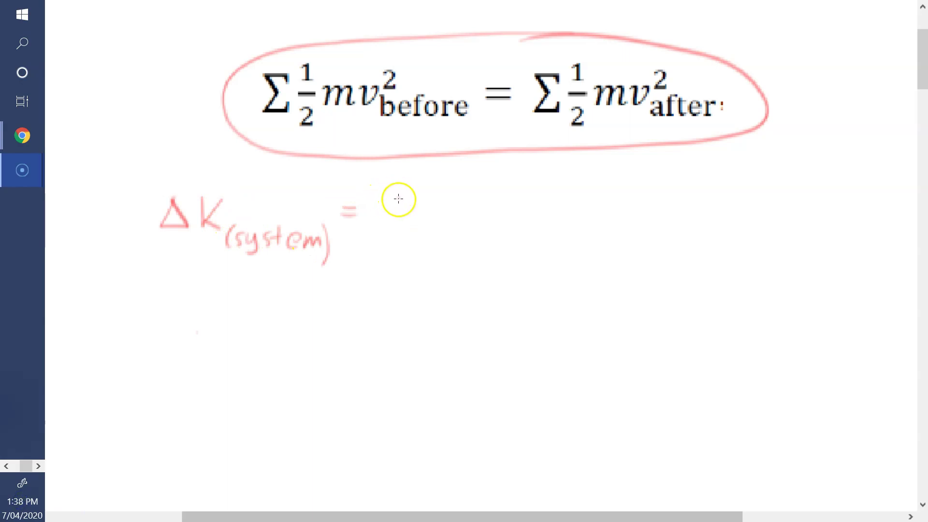
Write Σ½mv² after − Σ½mv² before = 0 in red pen and draw a line beneath it.
mouse_move(398, 197)
left_mouse_down()
mouse_move(471, 244)
mouse_move(631, 190)
mouse_move(674, 217)
mouse_move(680, 253)
mouse_move(764, 212)
mouse_move(787, 220)
mouse_move(824, 216)
left_mouse_up()
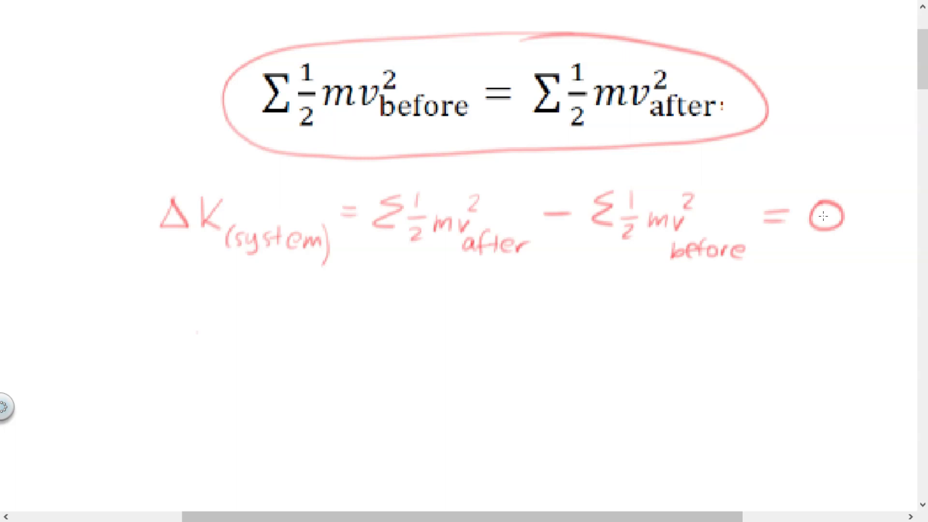
left_click_drag(271, 310, 828, 294)
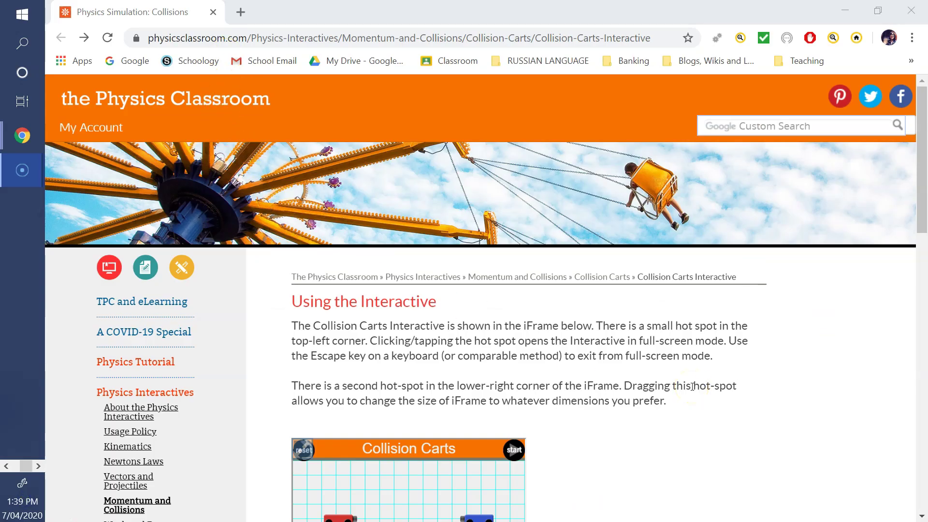
Scroll to the Collision Carts simulation and show it full-screen.
scroll(758, 387, "down", 3)
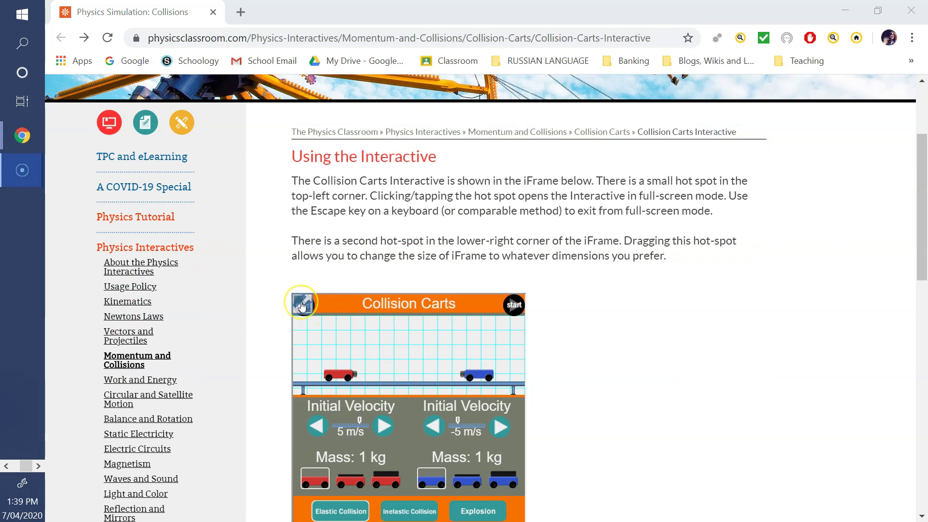
left_click(302, 306)
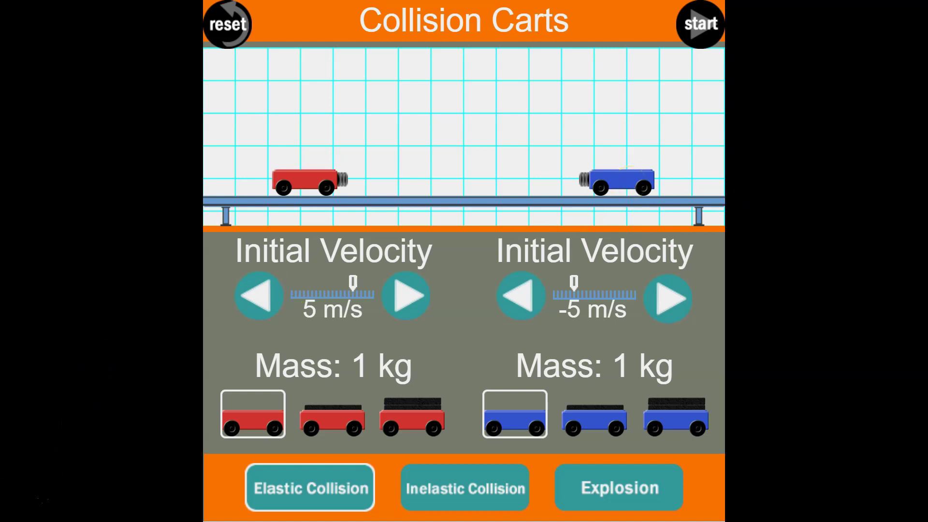
Enter trial 1 data: 1 in B2, 5 in B3, 1 in B9 and -5 in B10.
key("alt+Tab")
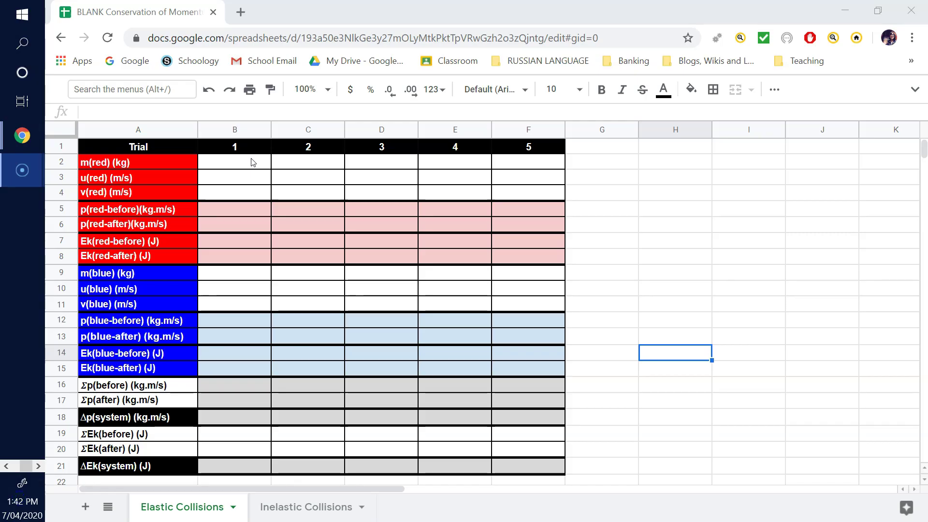
left_click(249, 168)
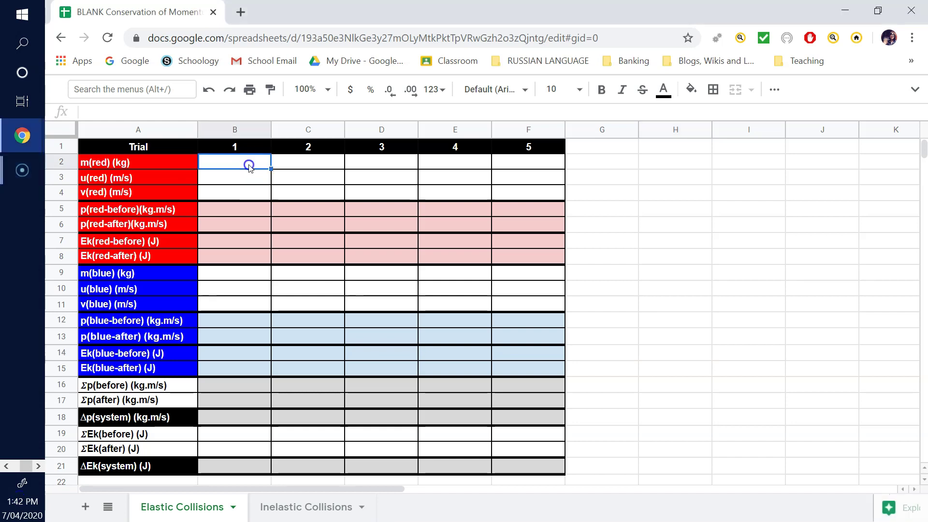
type("1")
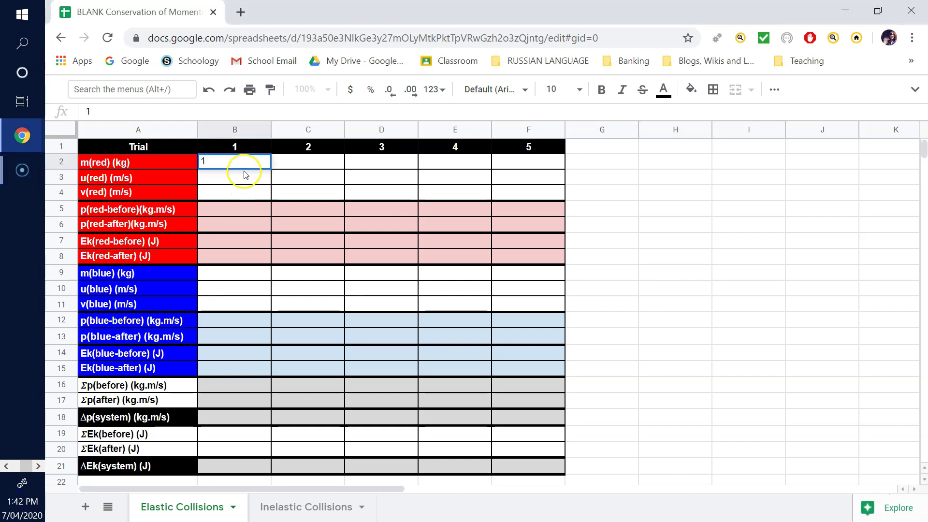
left_click(244, 170)
type("5")
left_click(232, 272)
type("1")
left_click(232, 291)
type("-5")
left_click(321, 275)
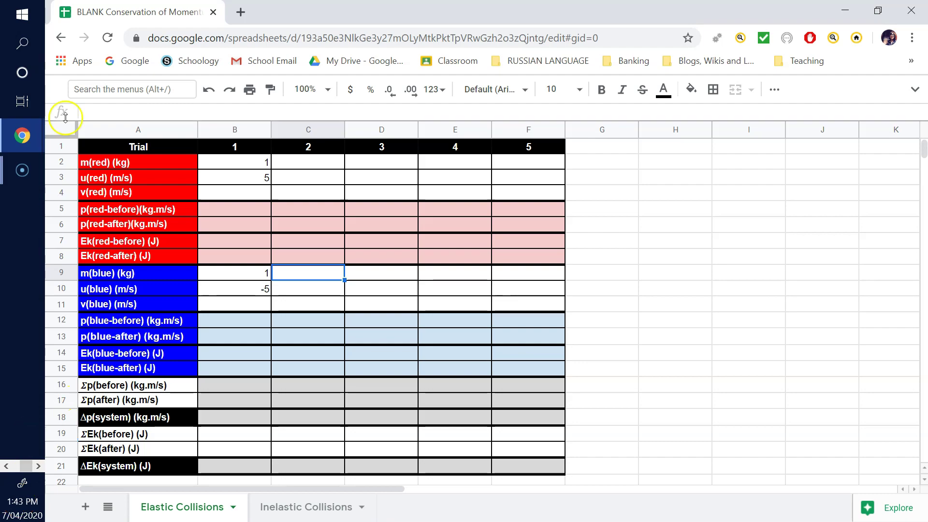
left_click(22, 170)
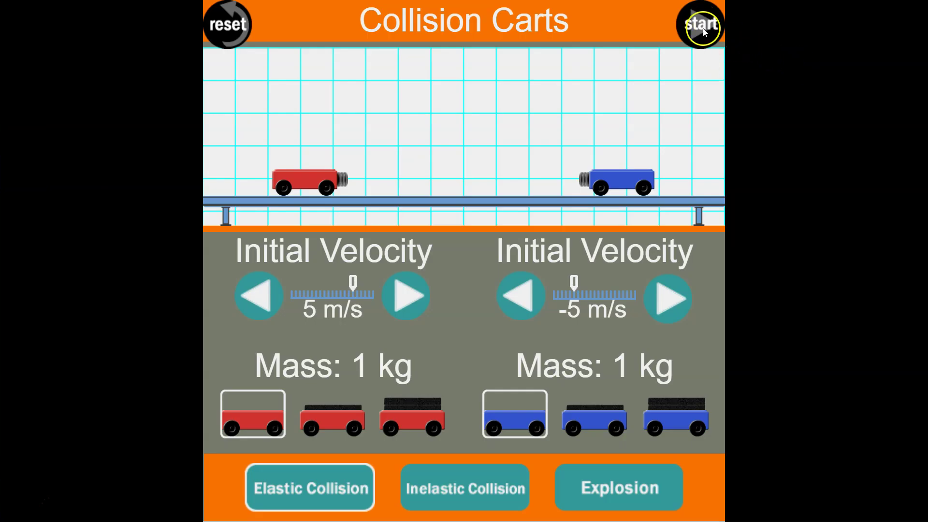
Run the elastic collision and pause it once the carts rebound.
left_click(701, 21)
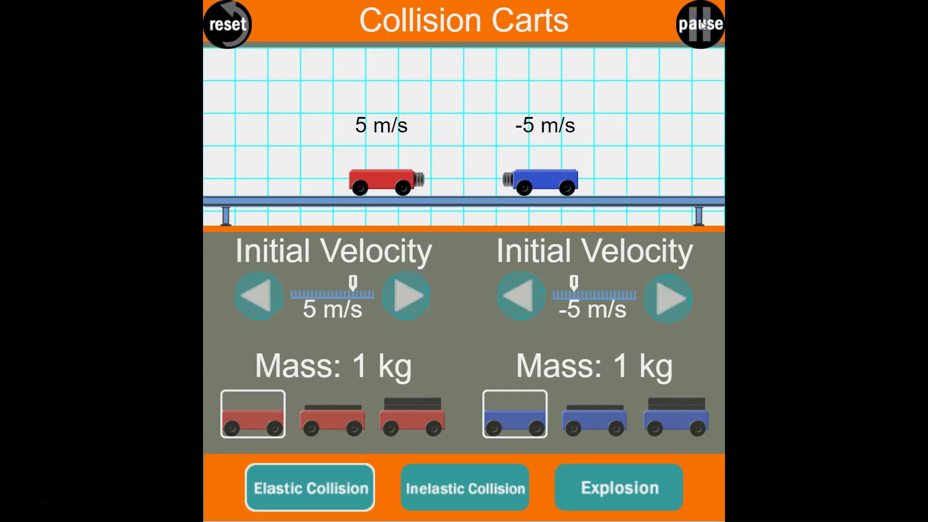
left_click(700, 21)
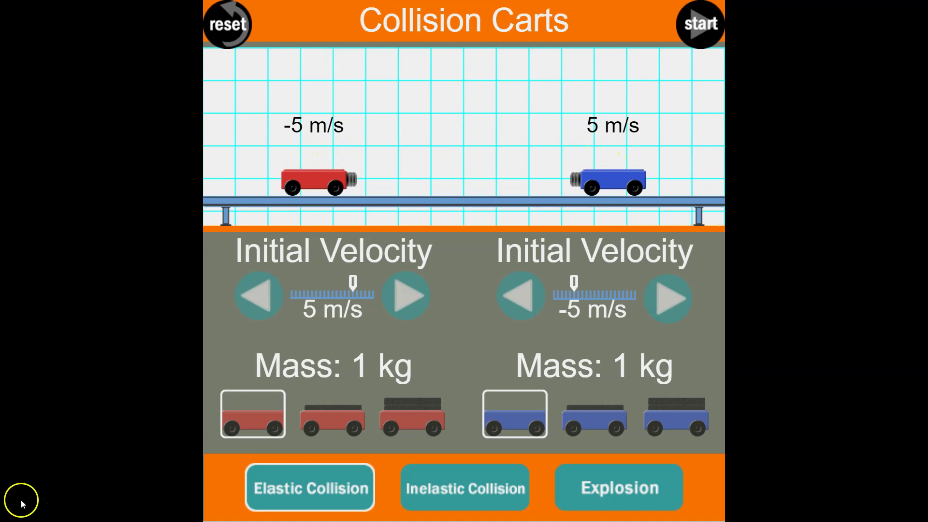
key("alt+Tab")
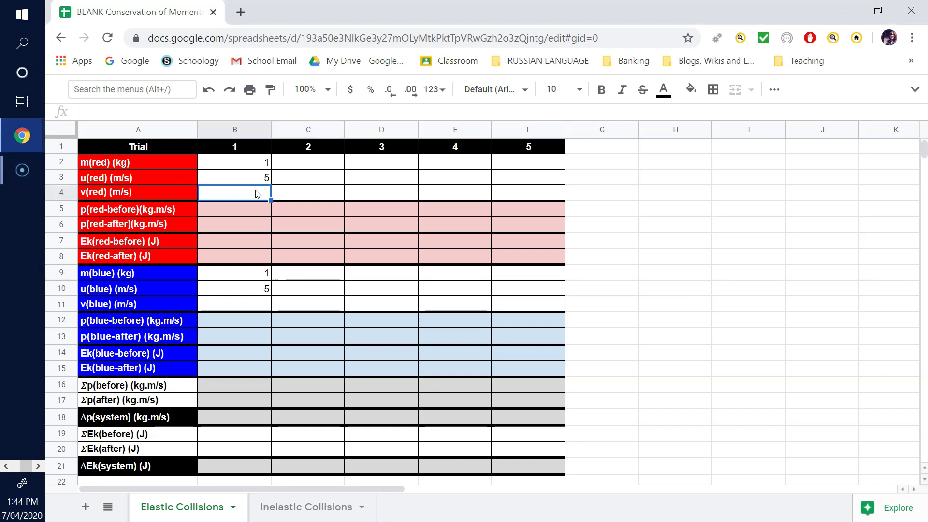
Record final velocities of -5 in B4 and 5 in B11.
type("-5")
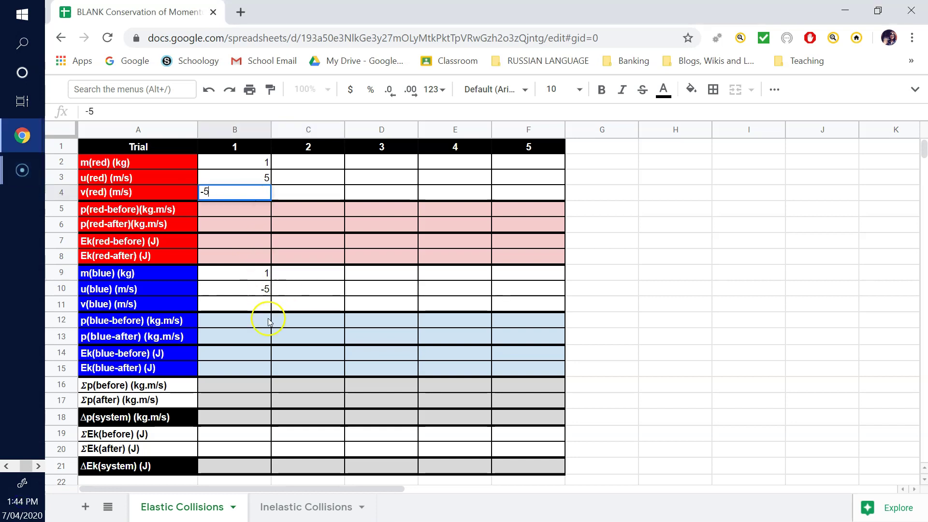
left_click(250, 302)
type("5")
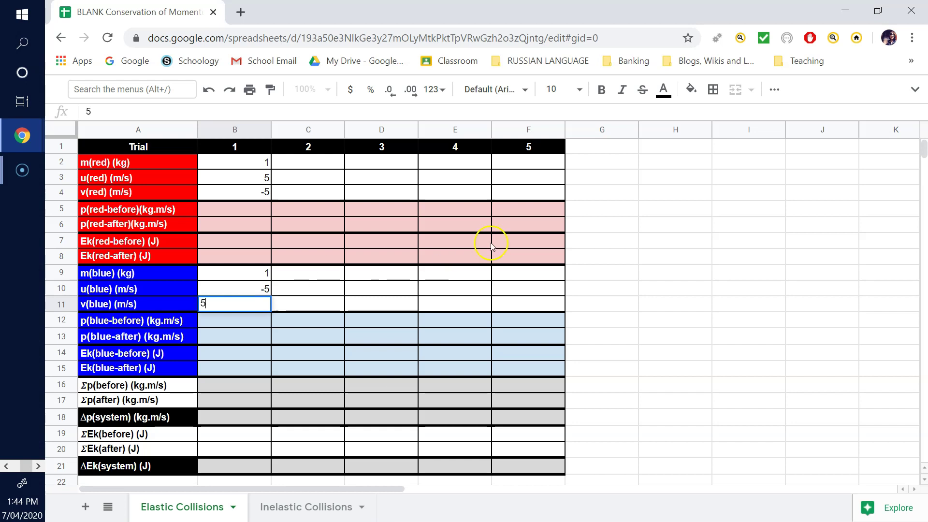
left_click(689, 244)
left_click(236, 211)
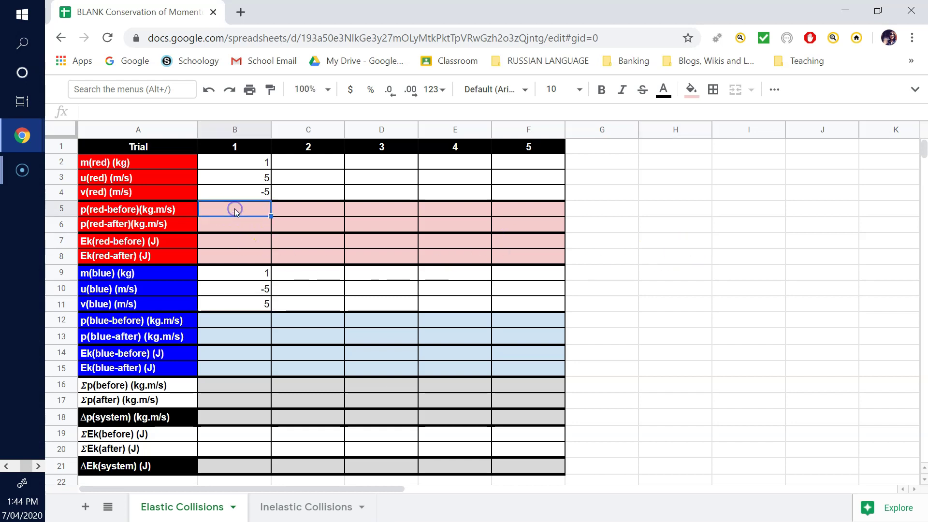
left_click(286, 220)
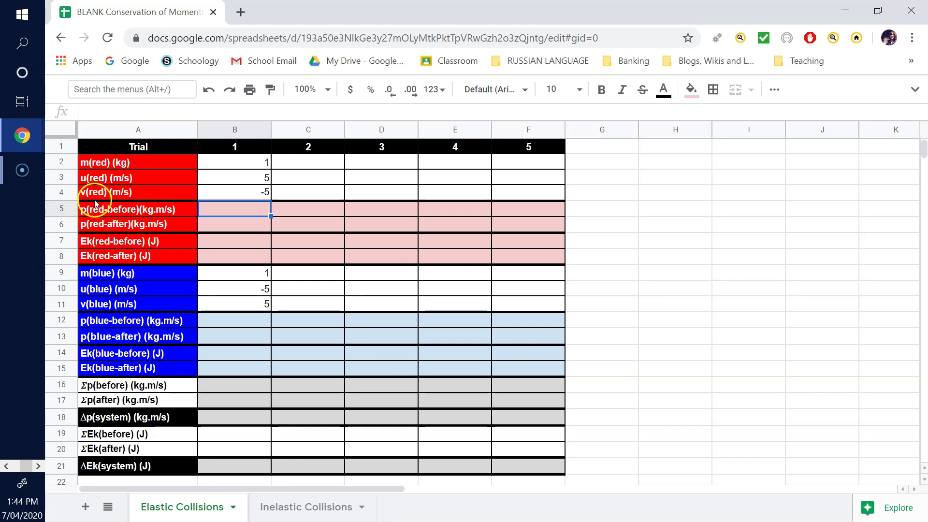
Enter red cart momentum formulas =B2*B3 in B5 and =B2*B4 in B6.
type("=")
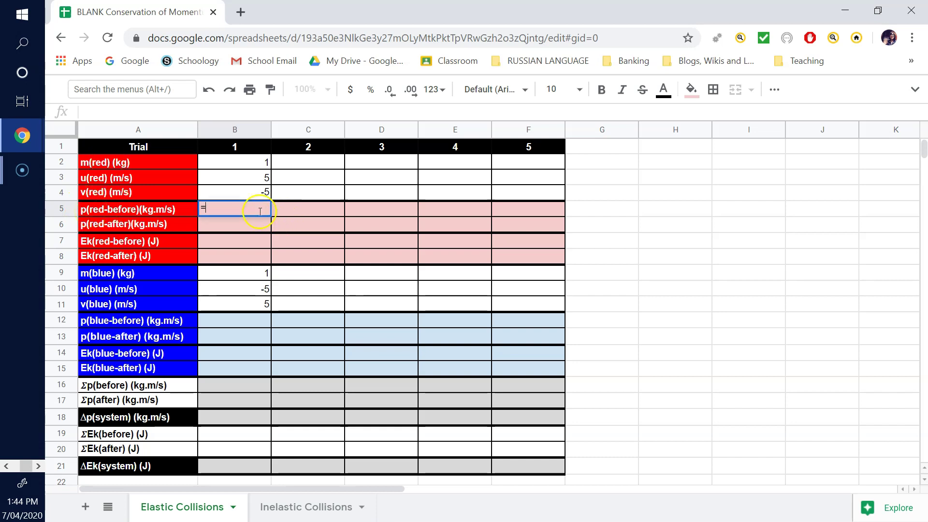
left_click(248, 168)
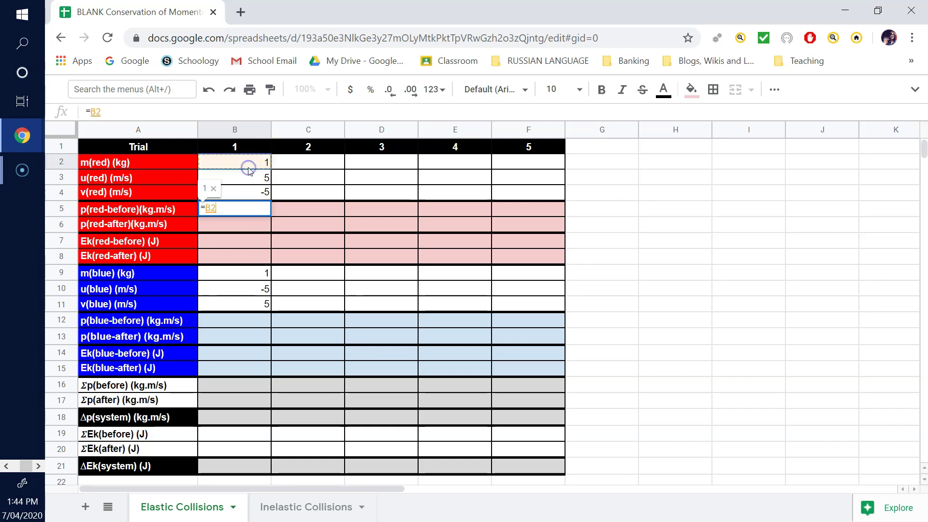
type("*")
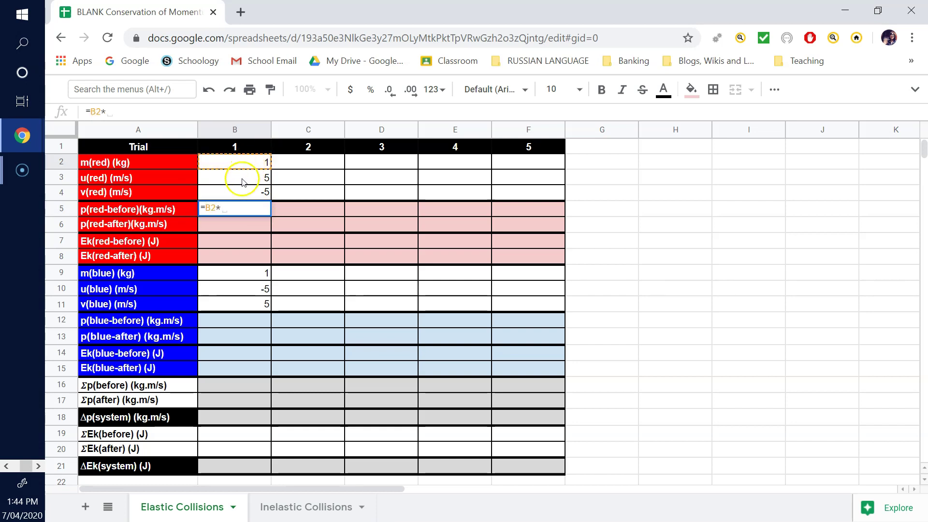
left_click(242, 181)
key("Return")
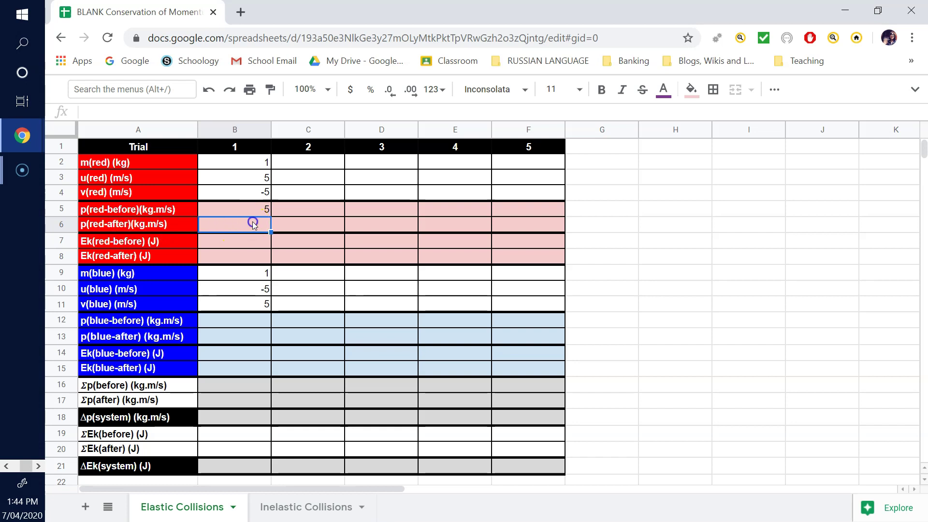
type("=")
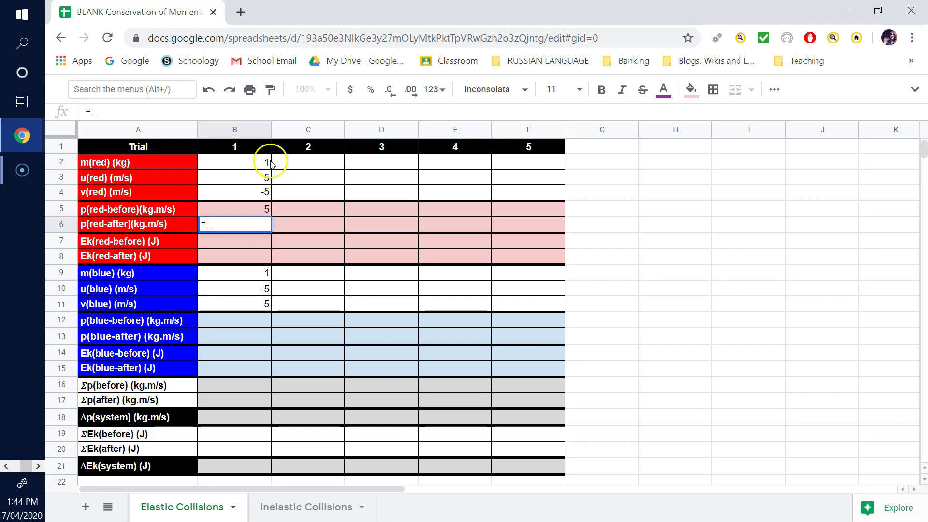
left_click(249, 164)
type("*")
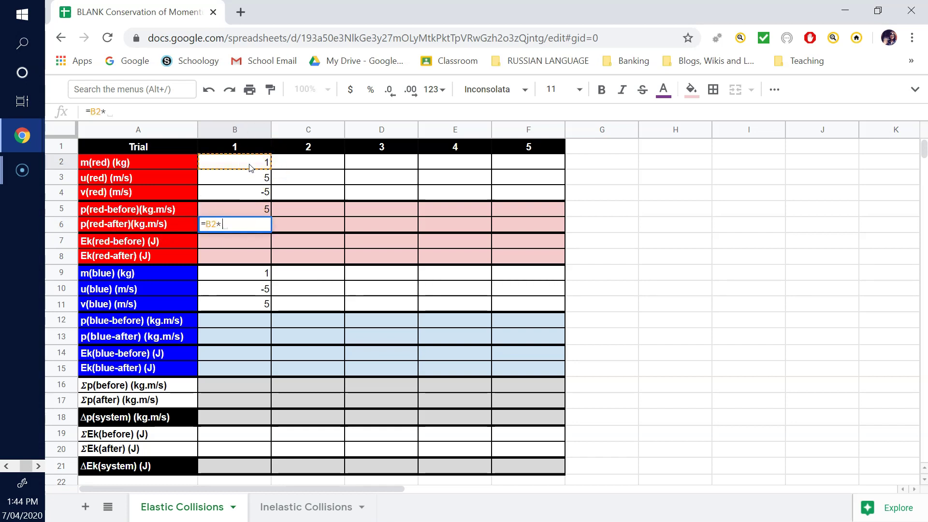
left_click(257, 193)
key("Return")
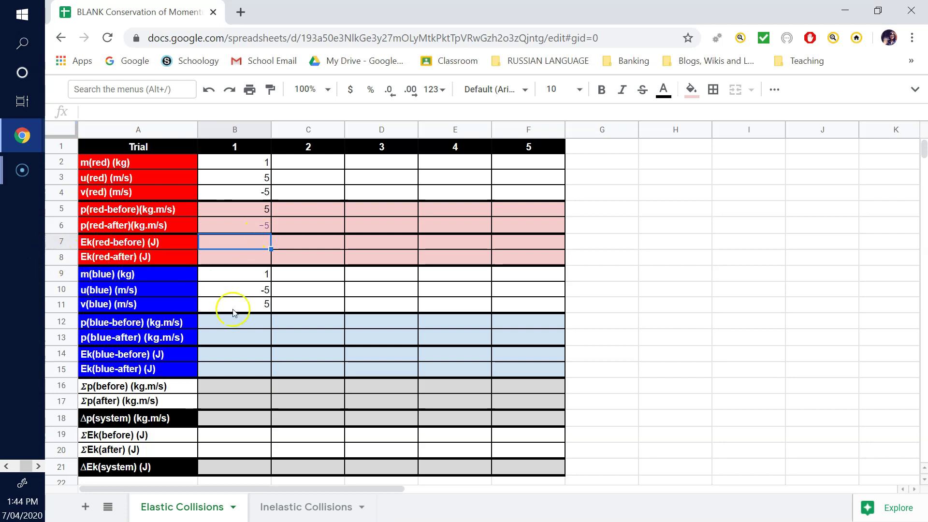
Enter blue cart momentum formulas =B9*B10 in B12 and =B9*B11 in B13.
left_click(264, 322)
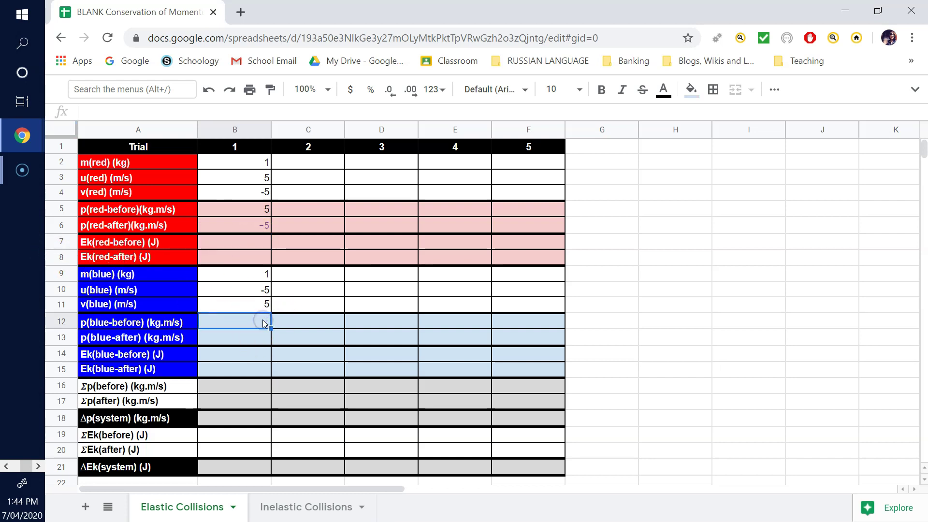
type("=")
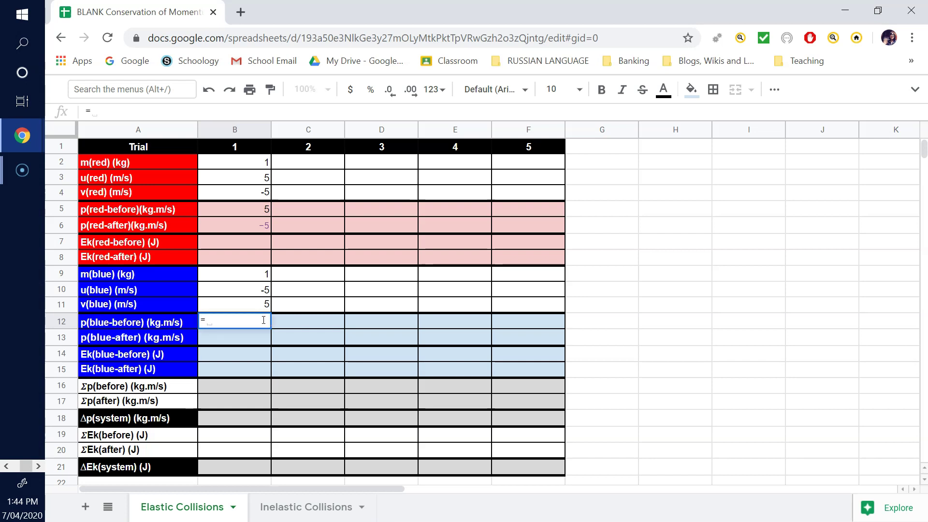
left_click(256, 276)
type("*")
left_click(250, 291)
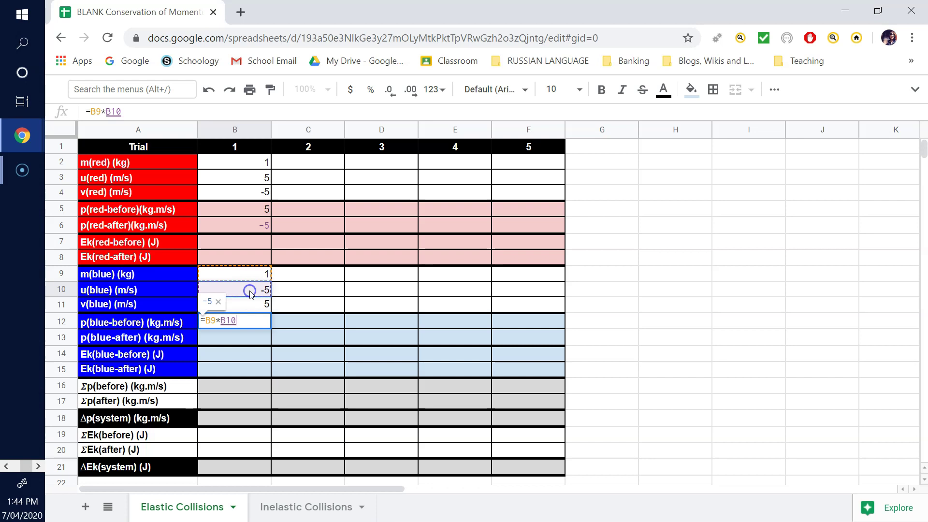
key("Return")
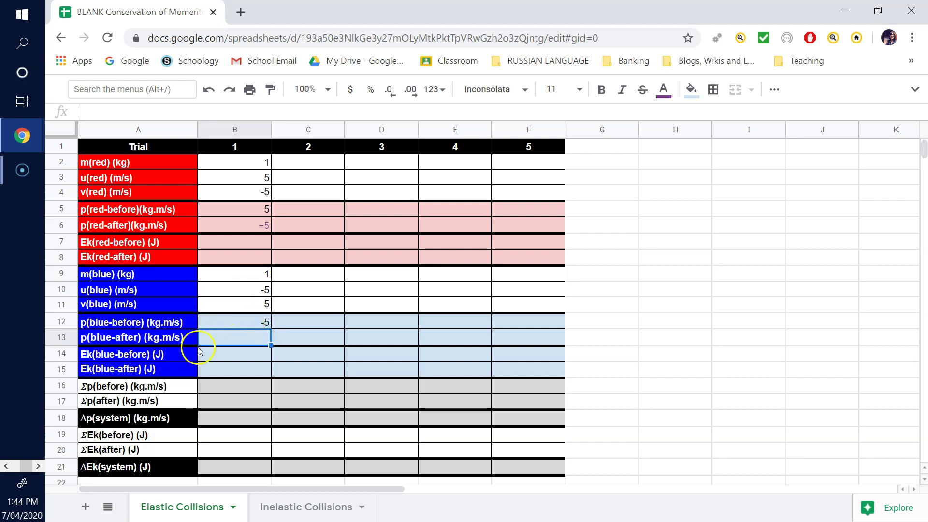
left_click(261, 340)
type("=")
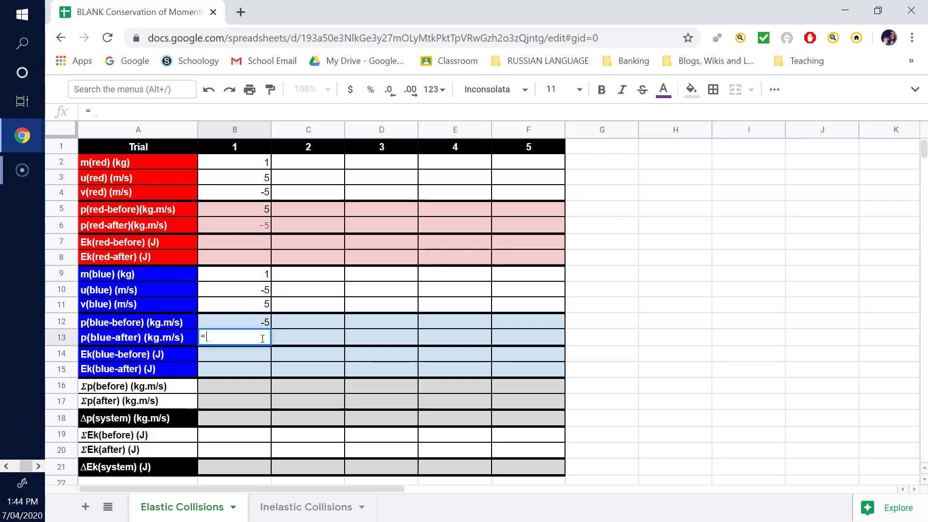
left_click(252, 277)
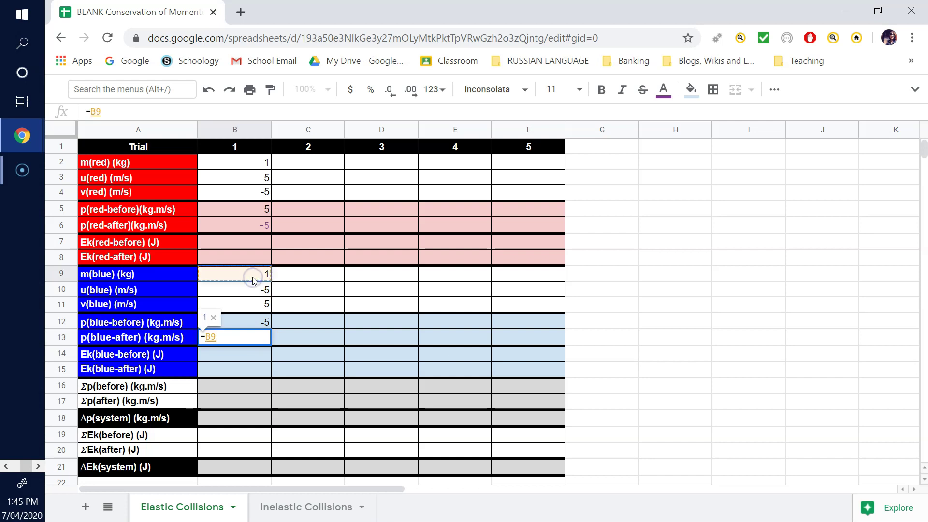
type("*")
left_click(253, 305)
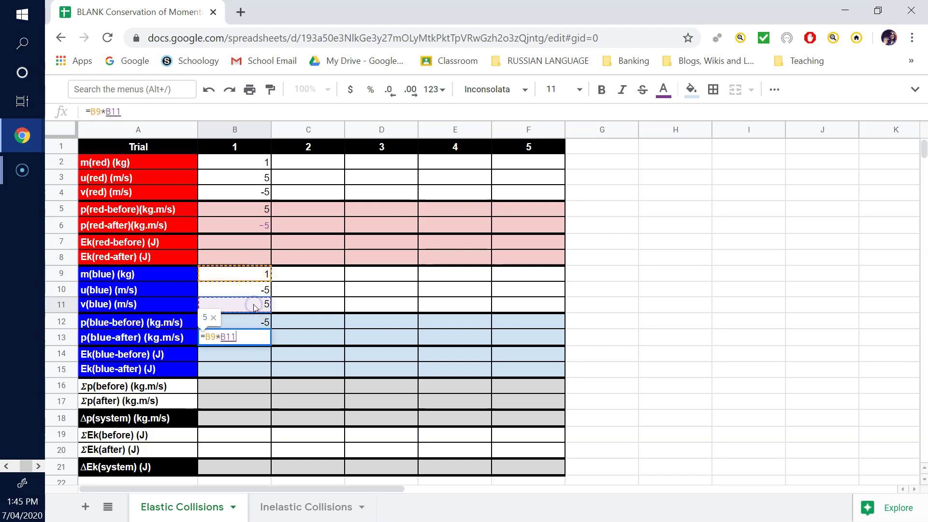
key("Return")
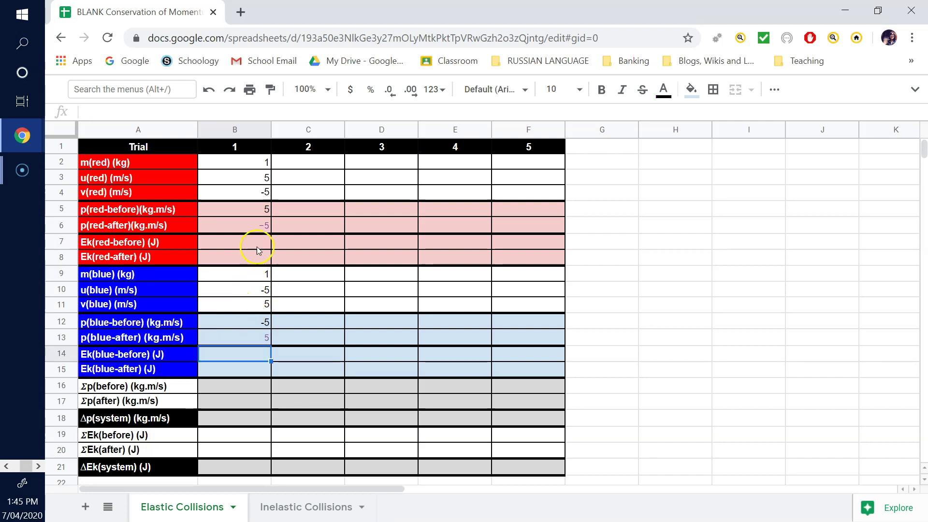
left_click(256, 245)
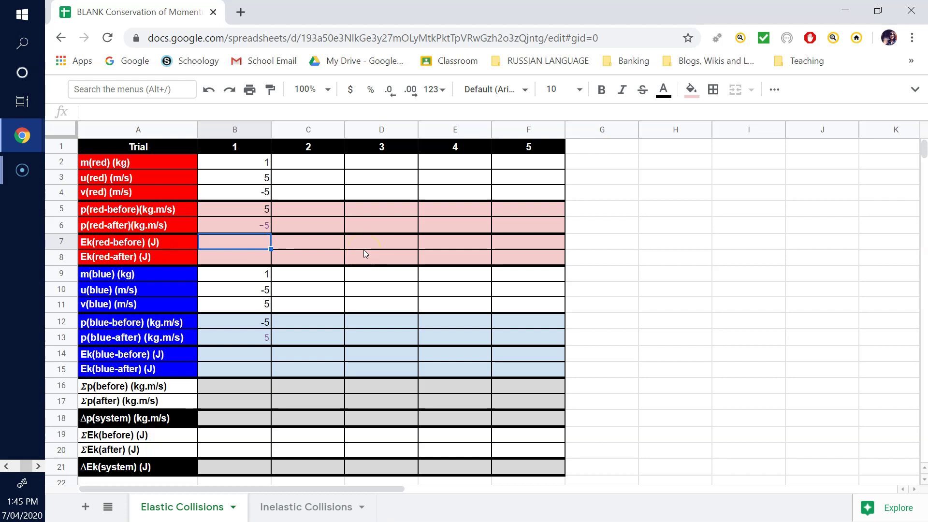
Enter red kinetic energy formulas =0.5*B2*B3^2 in B7 and =0.5*B2*B4^2 in B8.
type("=0.5")
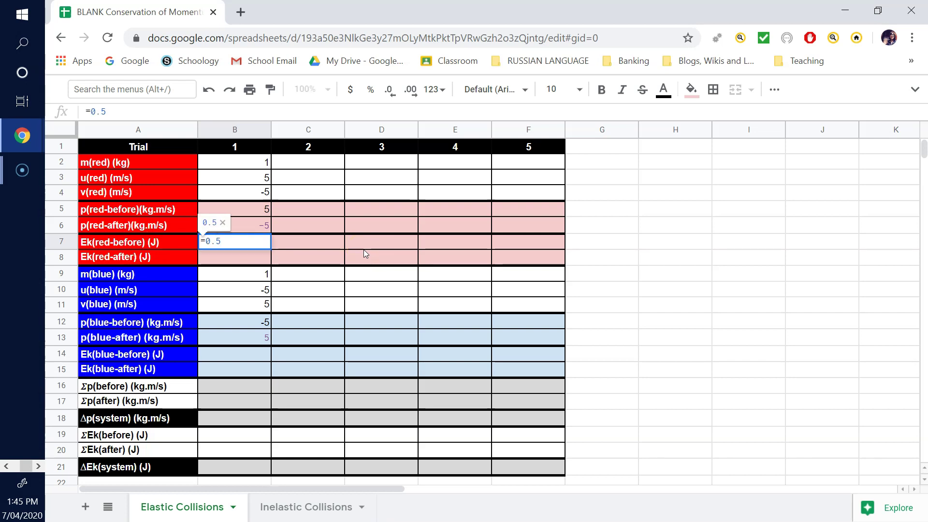
type("*")
left_click(239, 166)
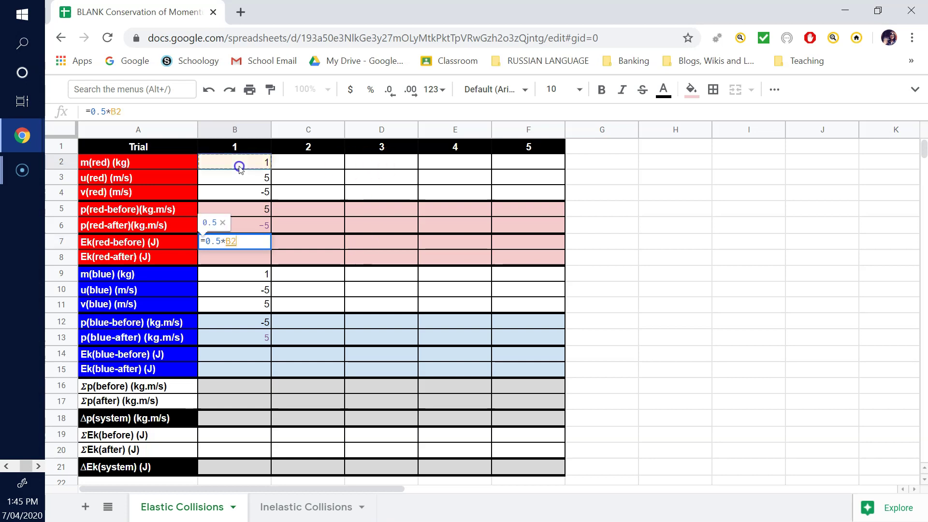
type("*")
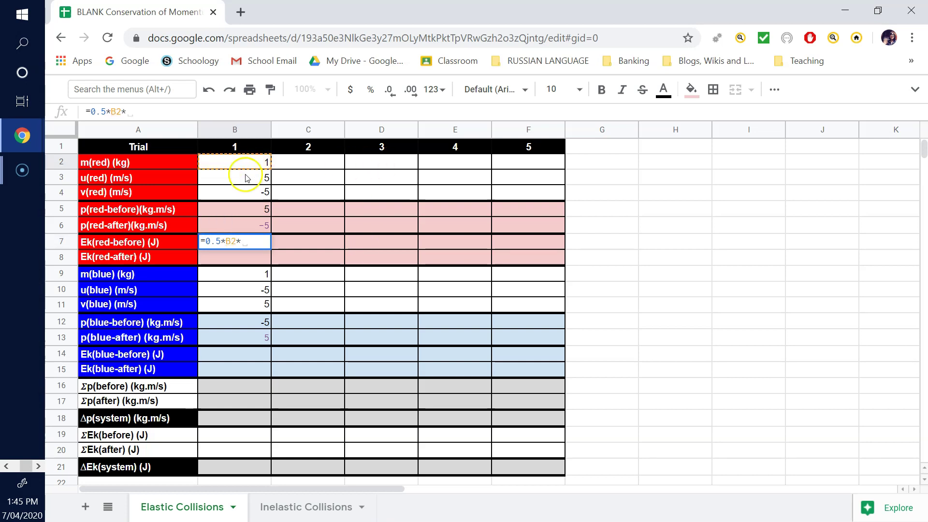
left_click(248, 182)
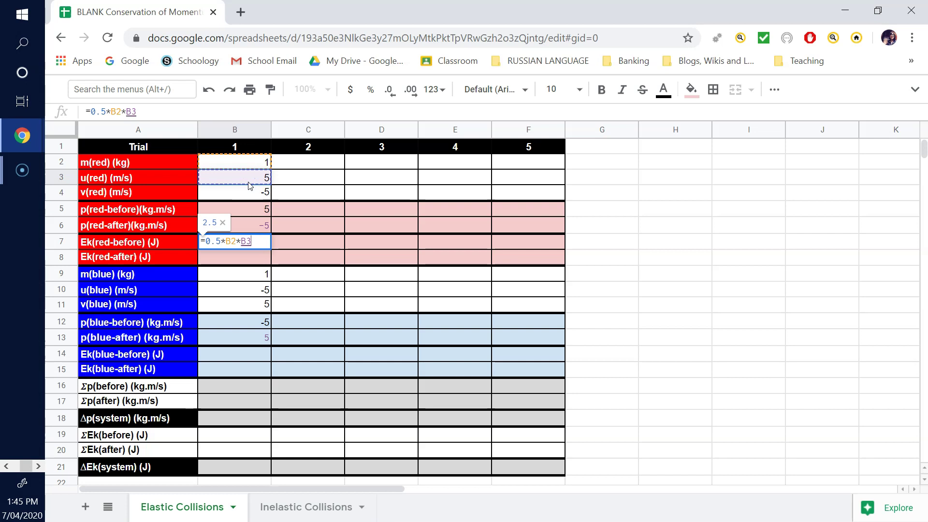
type("^")
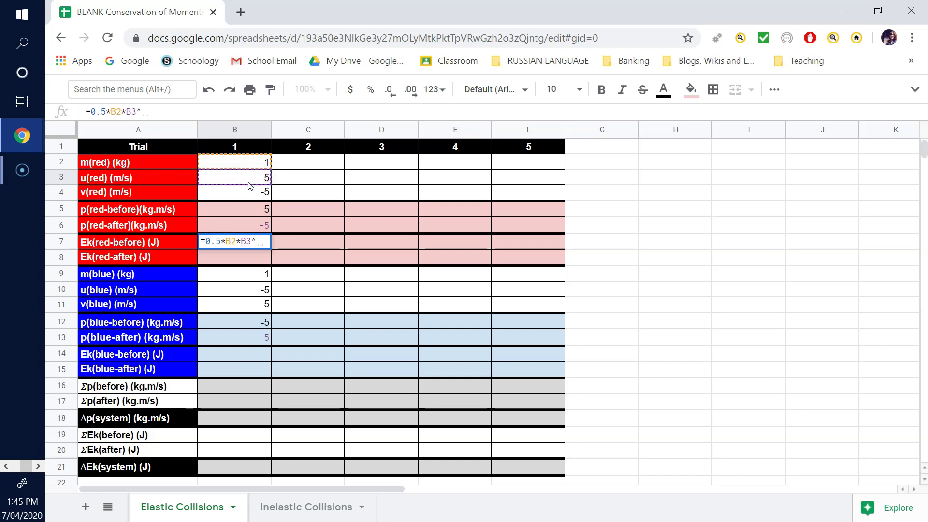
type("2")
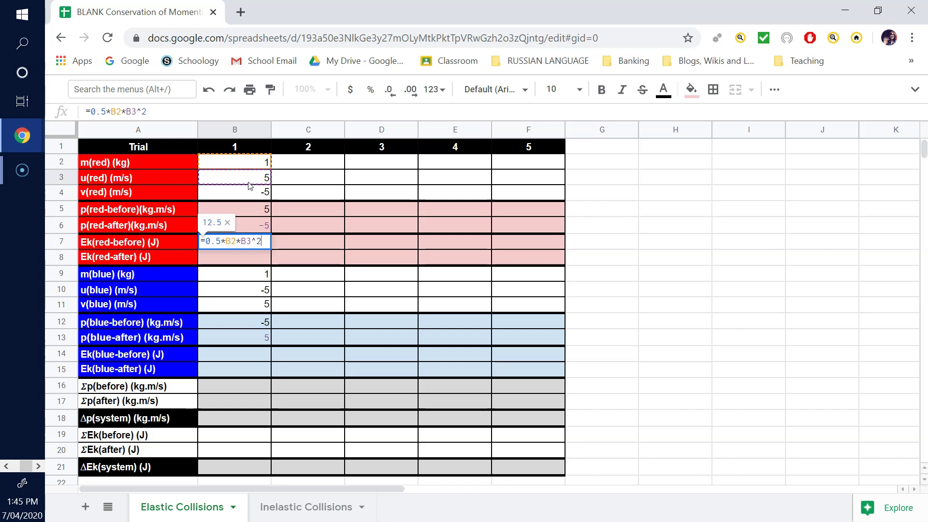
key("Return")
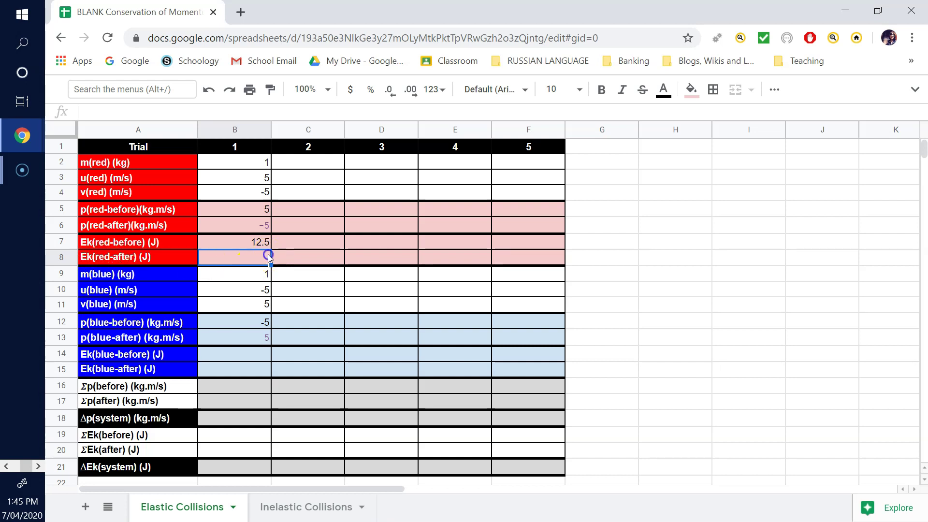
type("=")
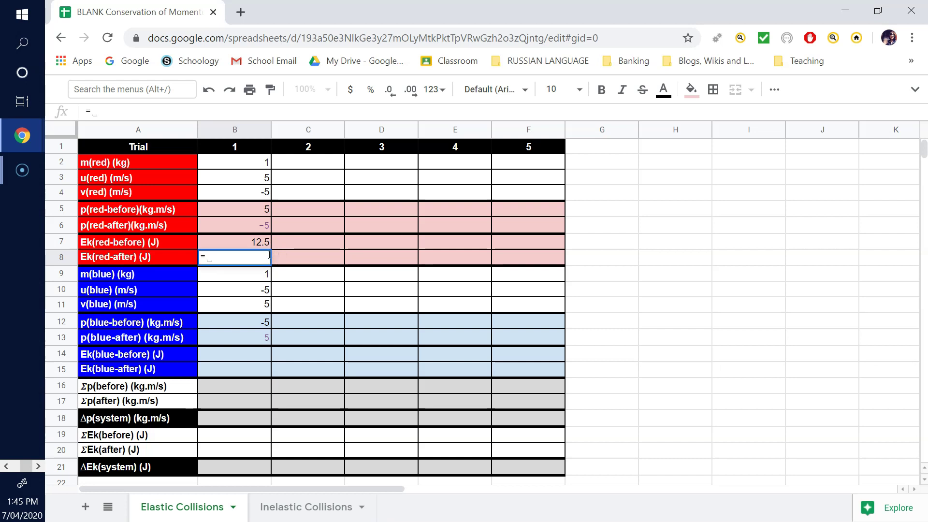
type("0.5*")
left_click(230, 162)
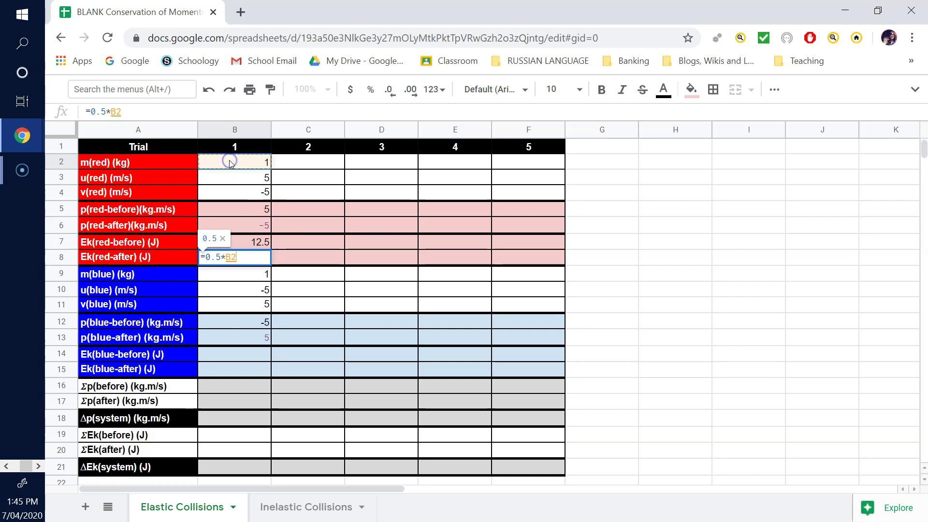
type("*")
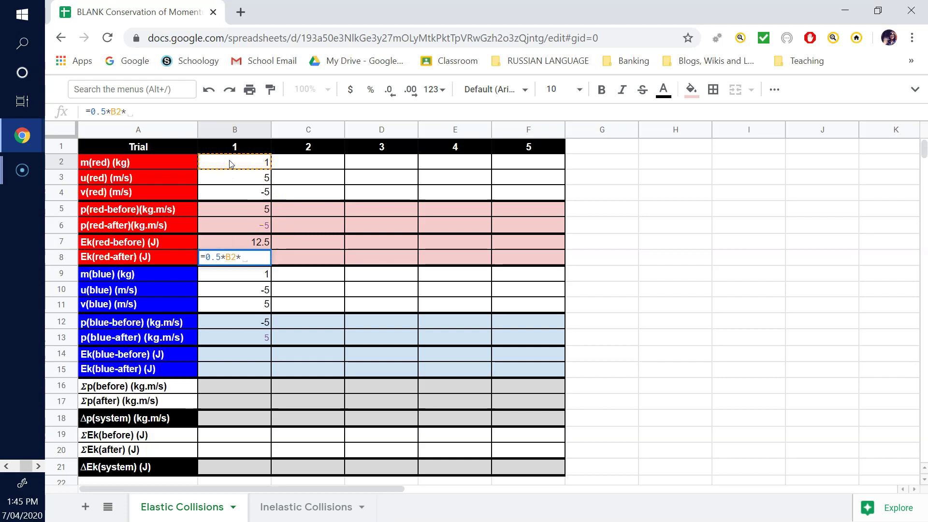
left_click(245, 192)
type("^2")
key("Return")
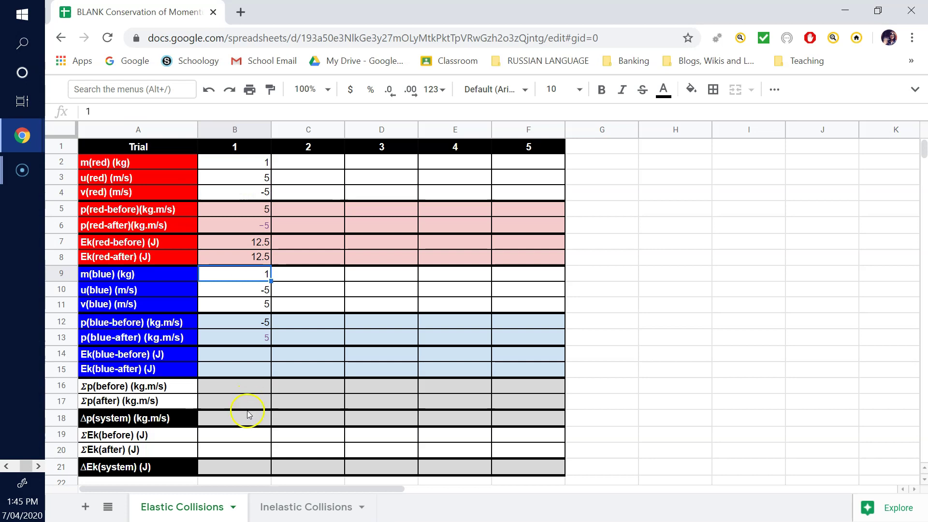
Enter blue kinetic energy formulas =0.5*B9*B10^2 in B14 and =0.5*B9*B11^2 in B15.
left_click(255, 355)
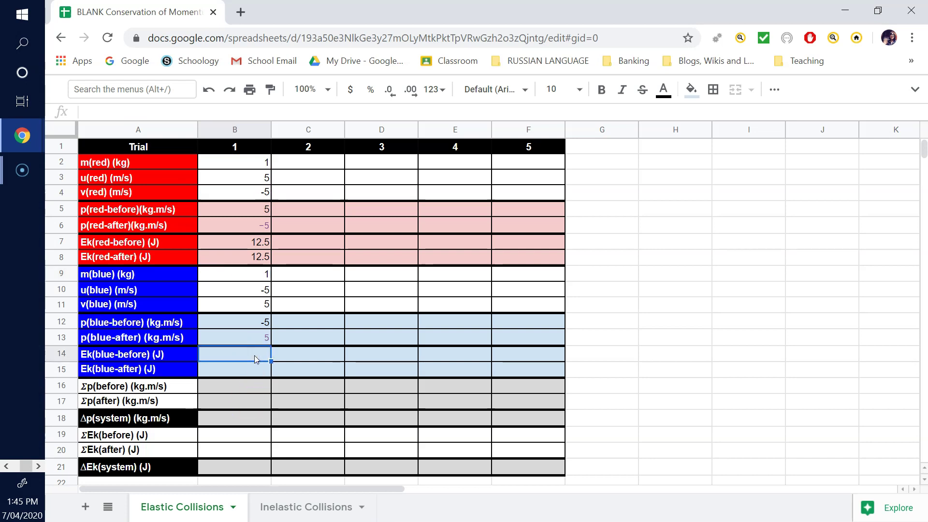
type("=0.5*B9*")
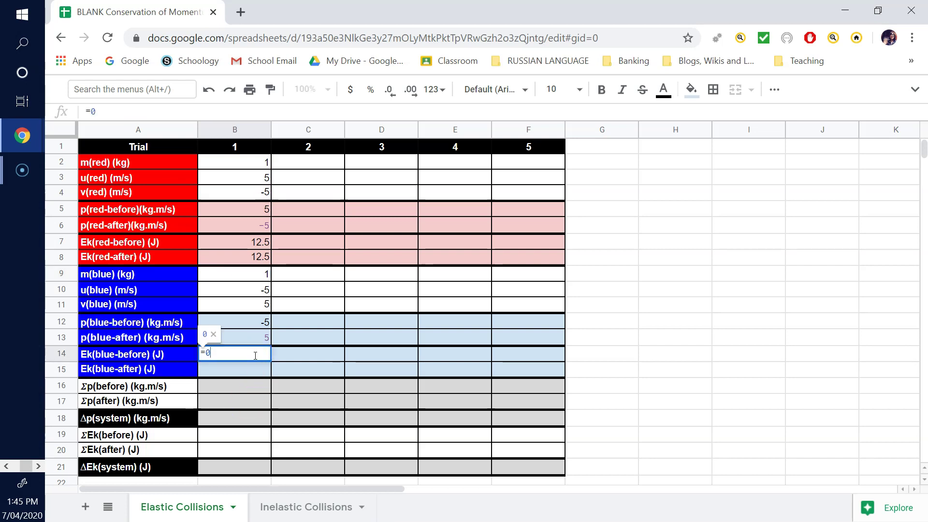
left_click(261, 290)
type("^2")
key("Return")
type("=0.5*B9*")
left_click(243, 304)
type("^2")
key("Return")
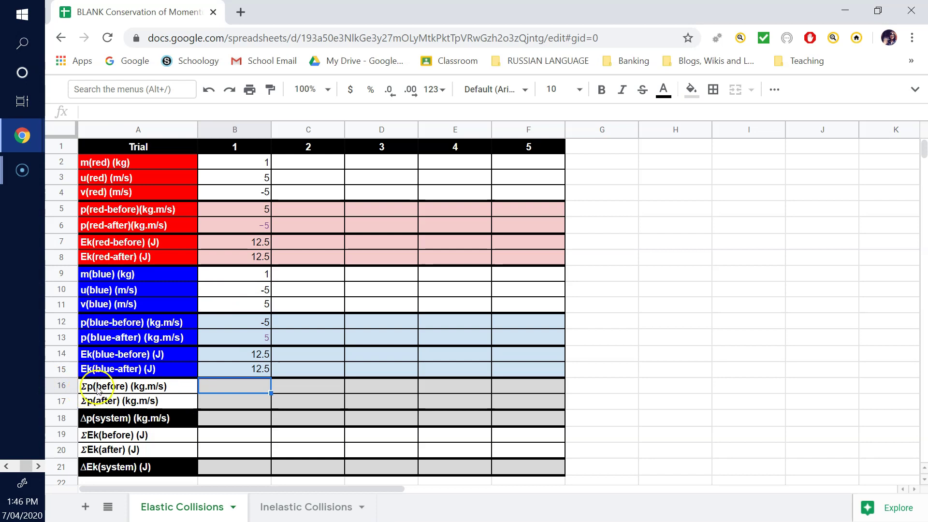
Total the momenta with =B5+B12 in B16 and =B6+B13 in B17, both 0.
left_click(264, 386)
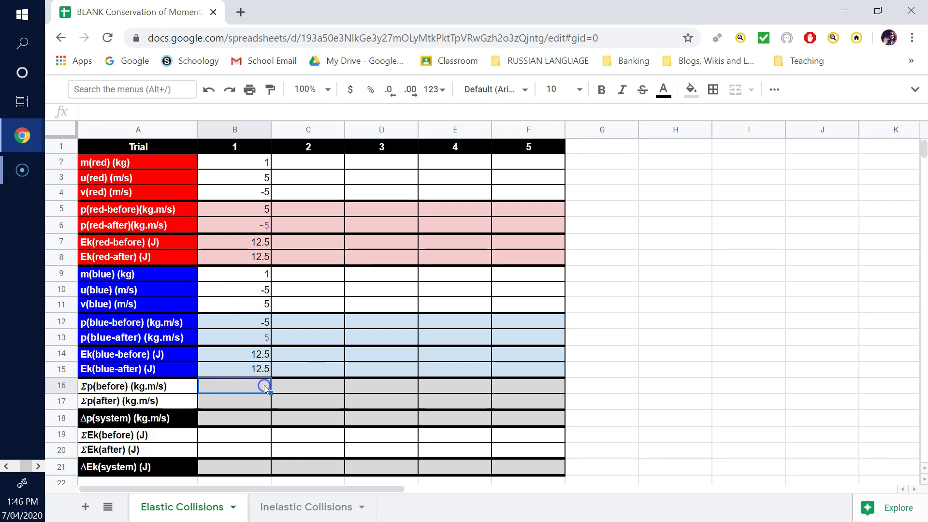
type("=")
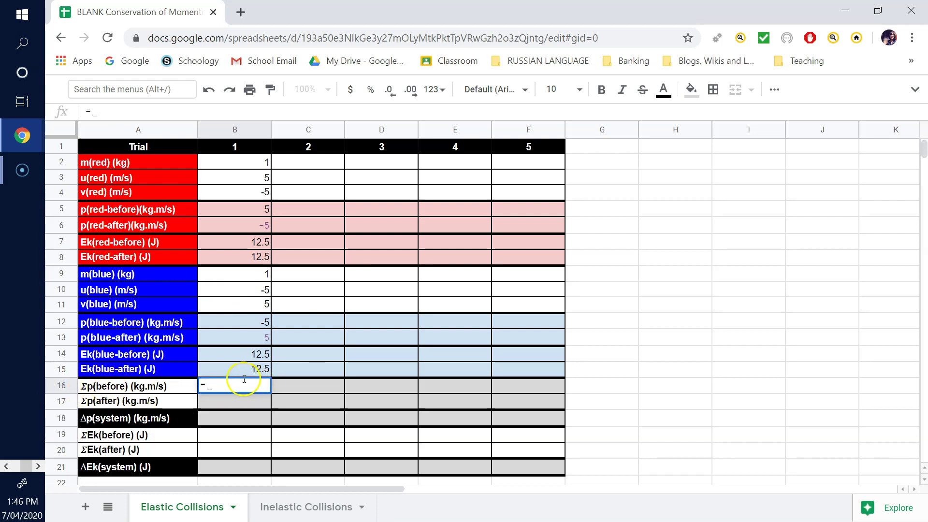
left_click(256, 213)
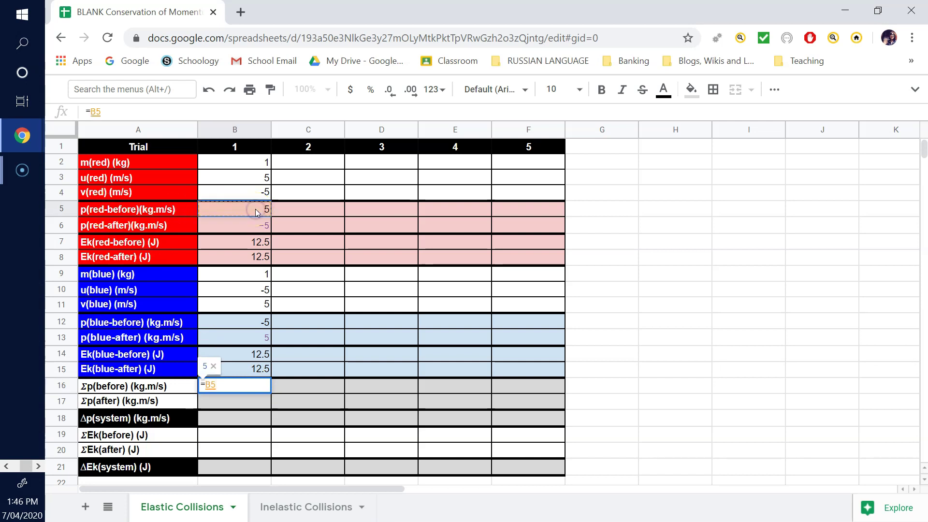
type("+")
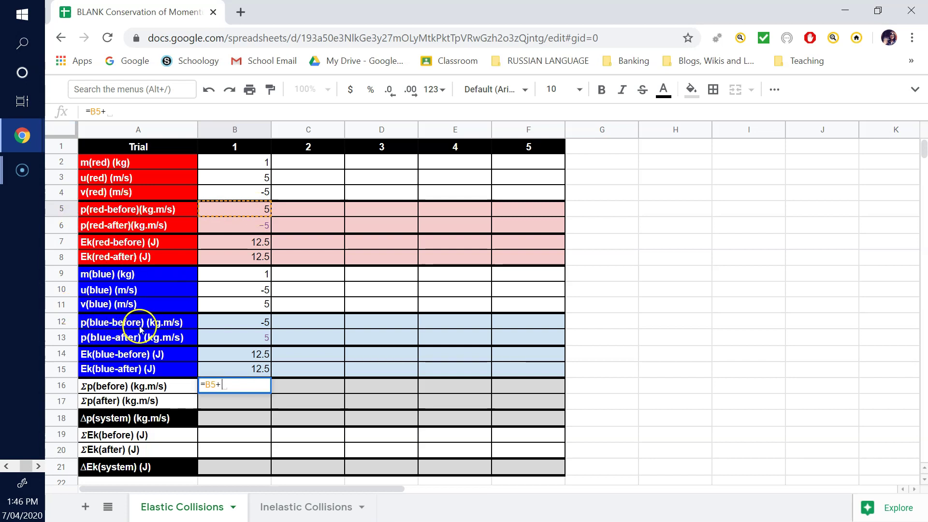
left_click(250, 322)
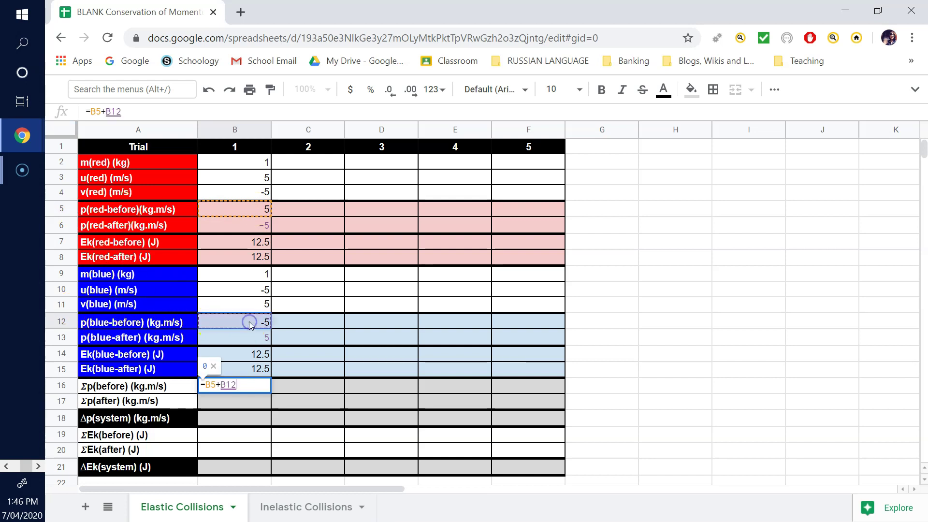
key("Return")
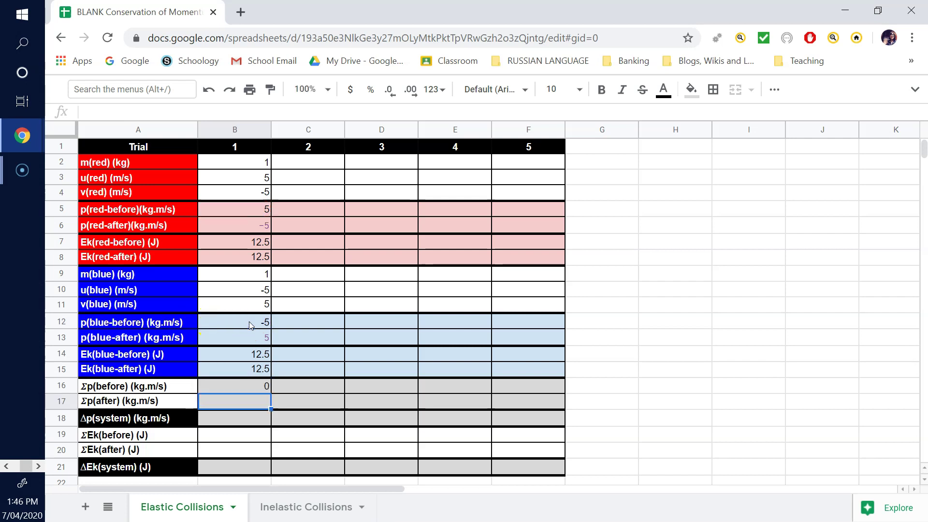
left_click(248, 403)
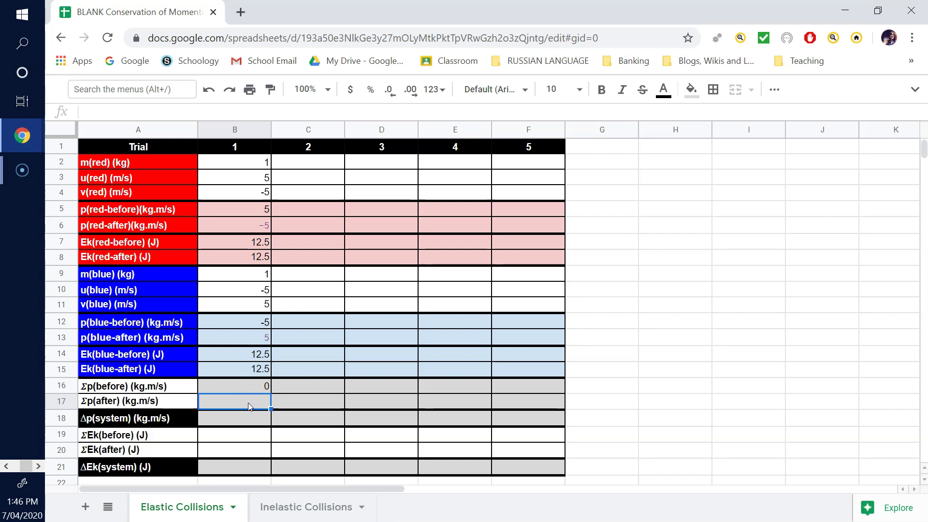
type("=")
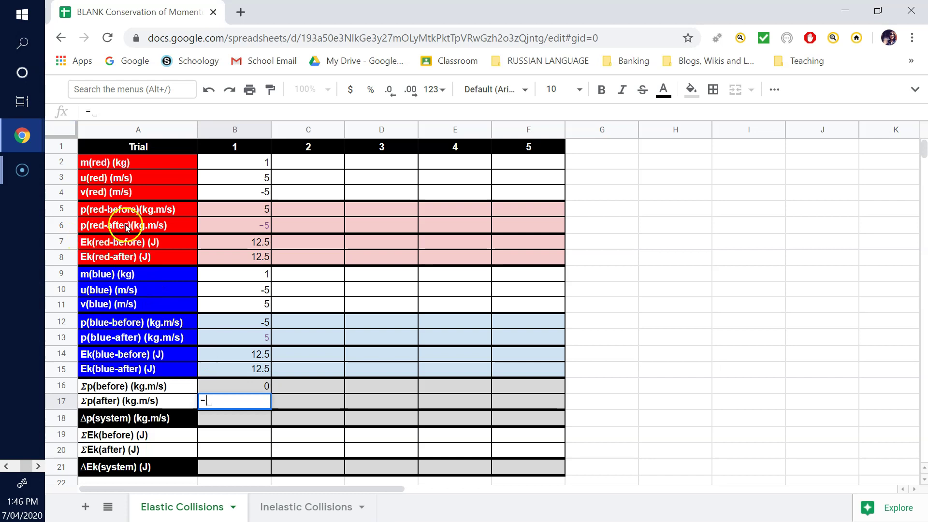
left_click(237, 227)
type("+")
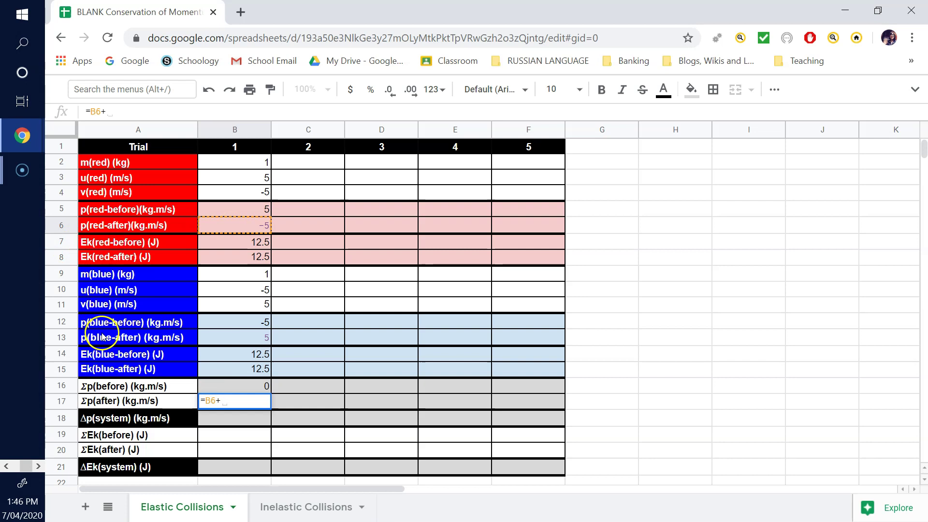
left_click(237, 338)
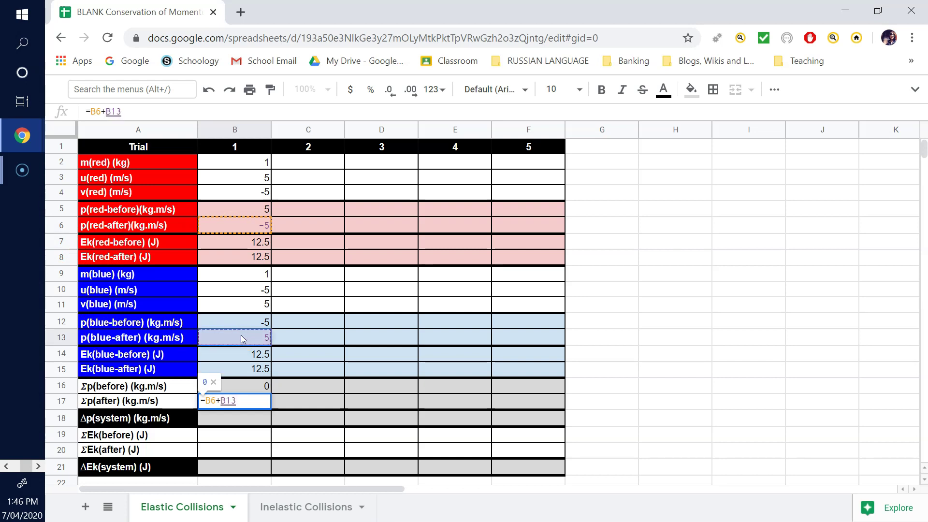
key("Return")
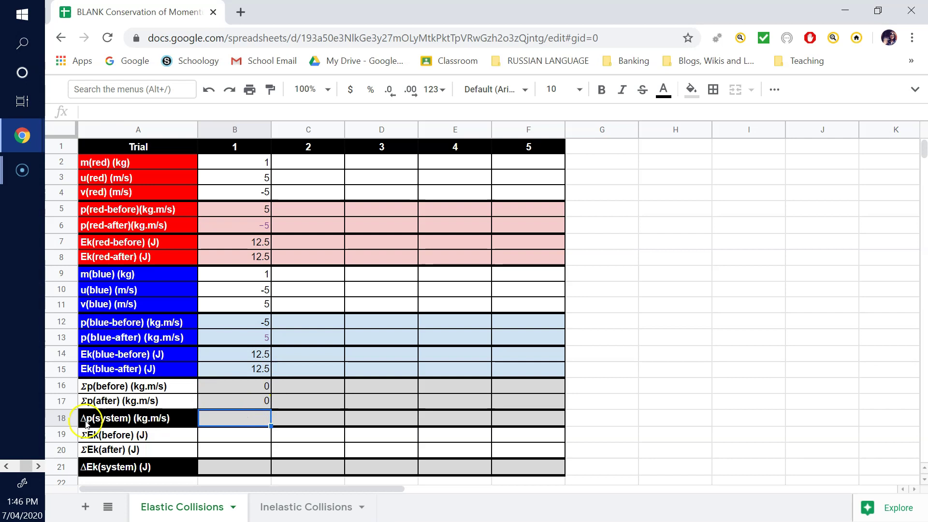
Enter =B17-B16 in B18 for the system momentum change.
type("=")
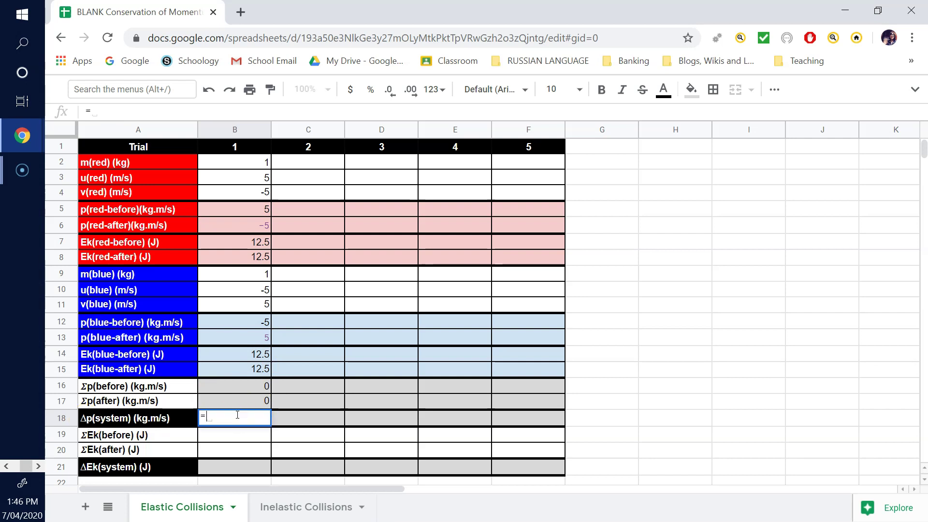
left_click(254, 400)
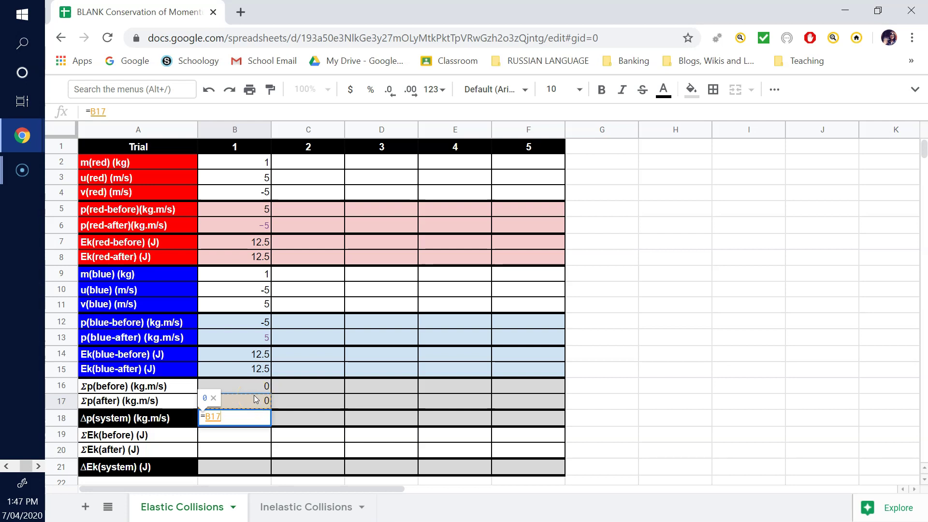
type("-")
left_click(249, 390)
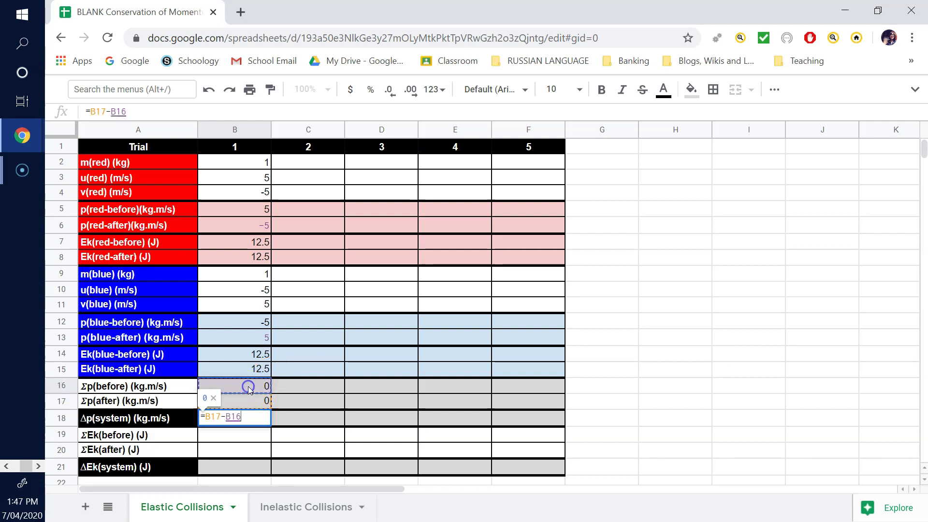
key("Return")
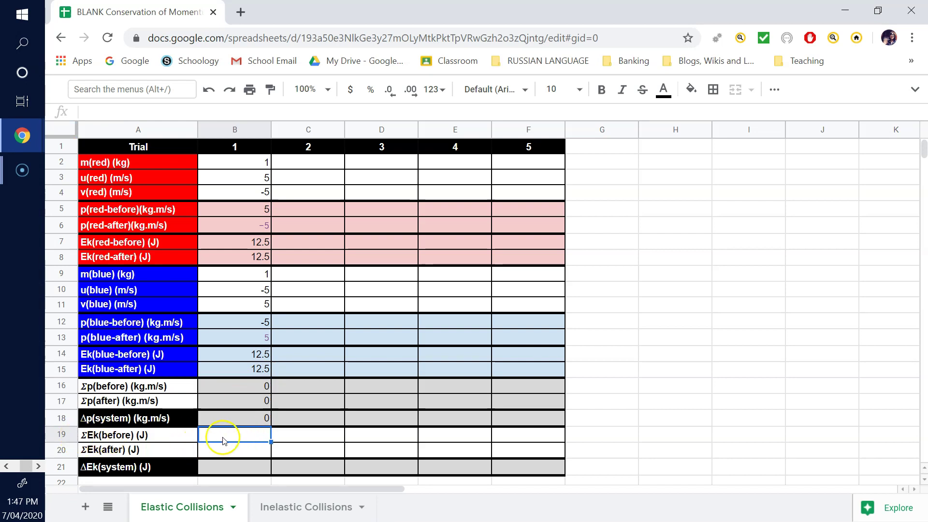
Total kinetic energies with =B7+B14 in B19 and =B8+B15 in B20, both 25.
type("=")
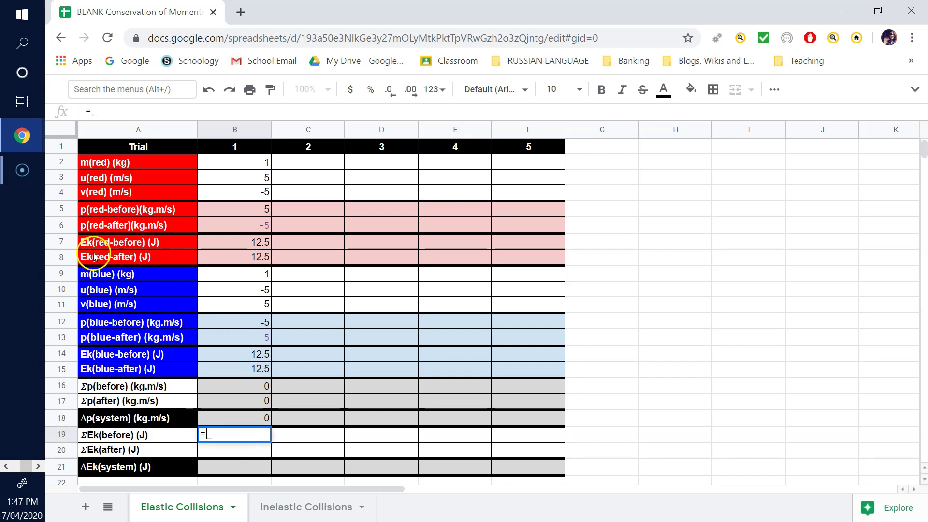
left_click(261, 245)
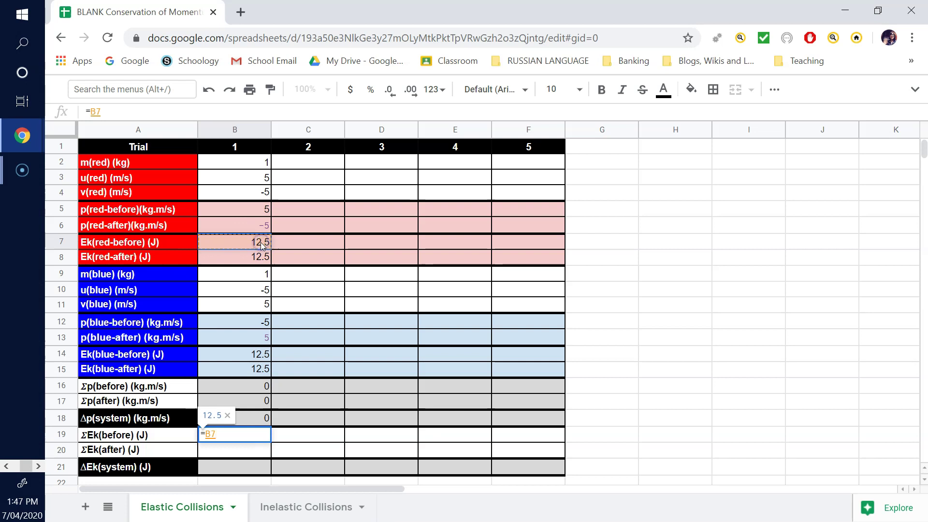
type("+")
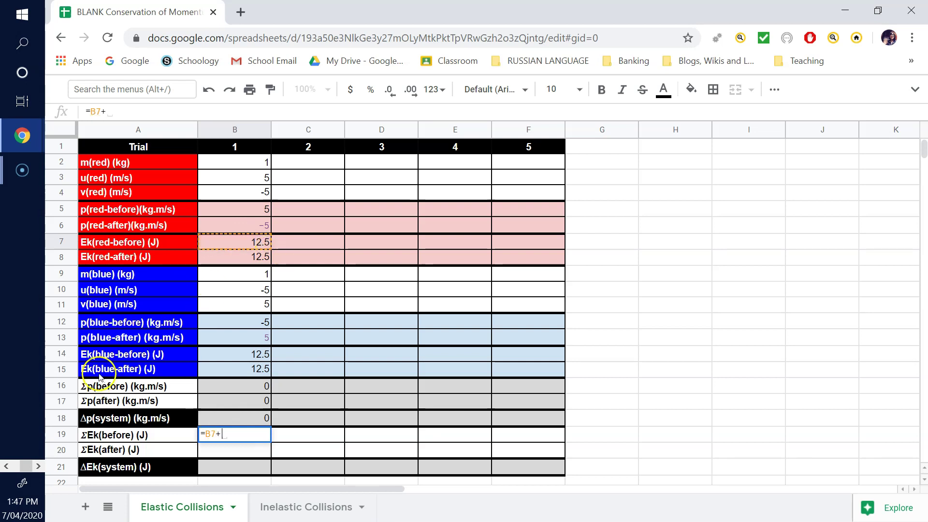
left_click(250, 355)
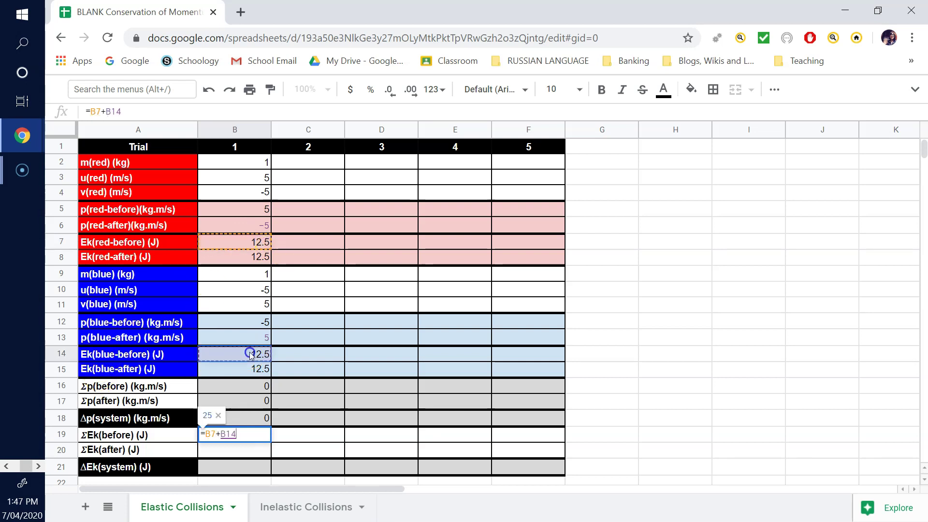
key("Return")
left_click(259, 448)
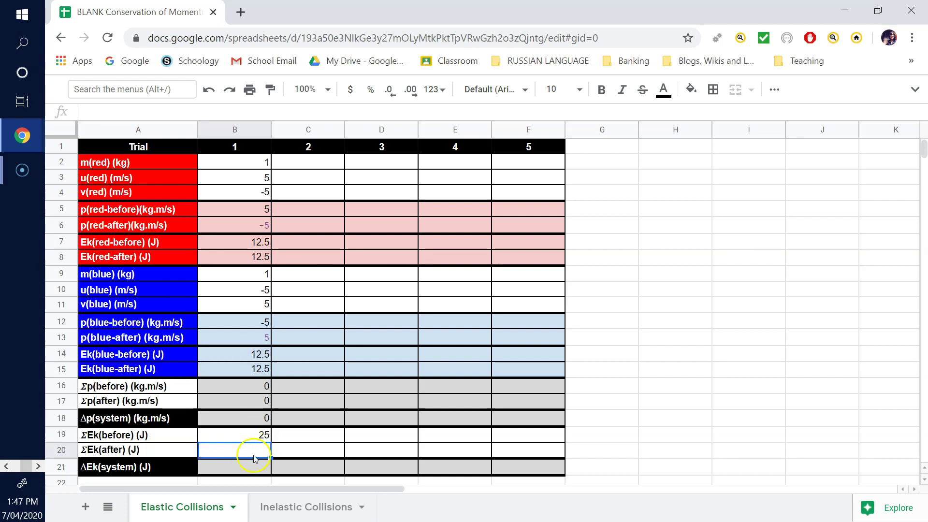
type("=")
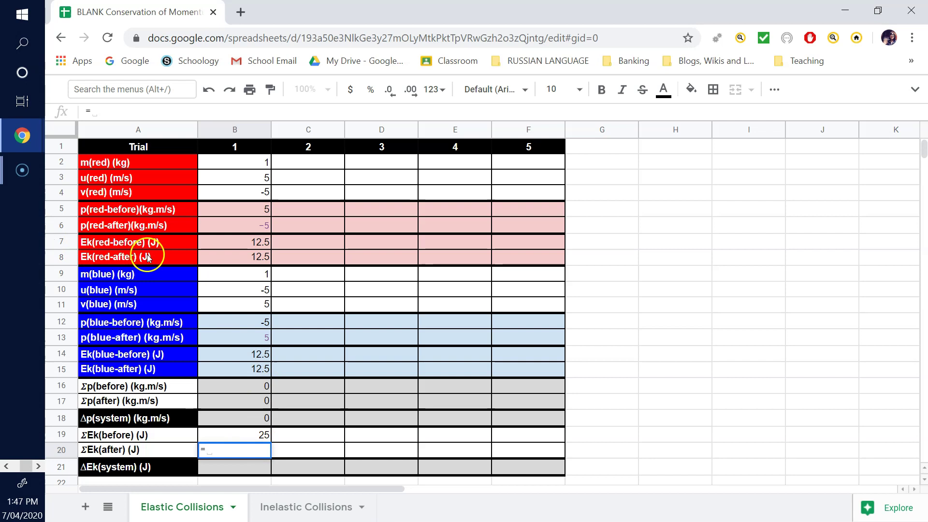
left_click(260, 256)
type("+")
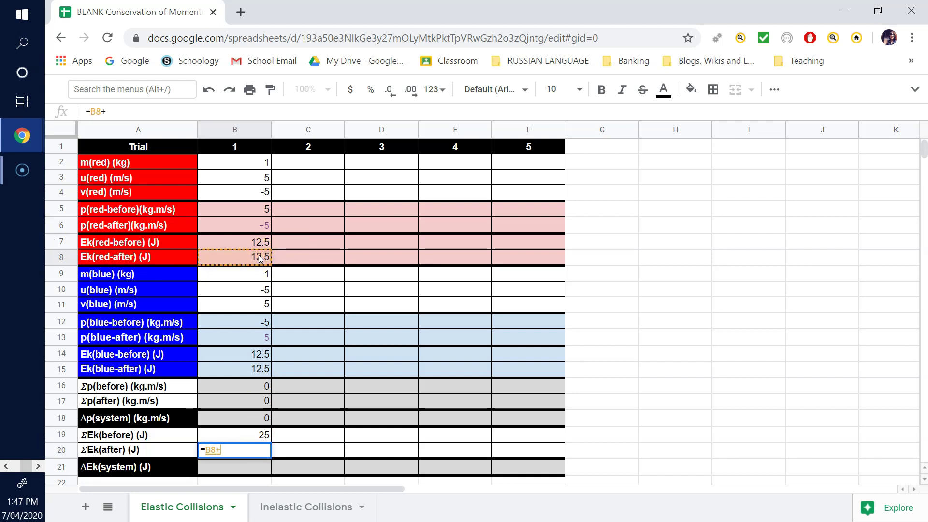
left_click(245, 372)
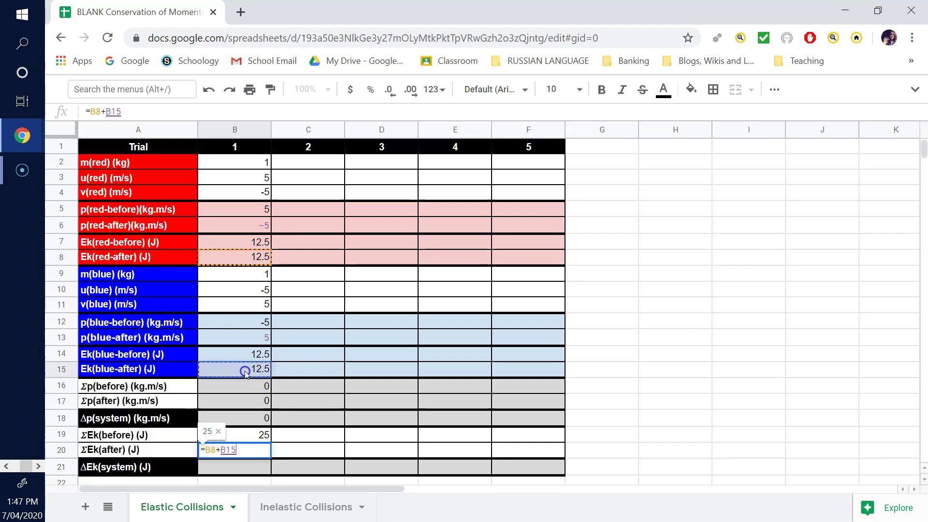
key("Return")
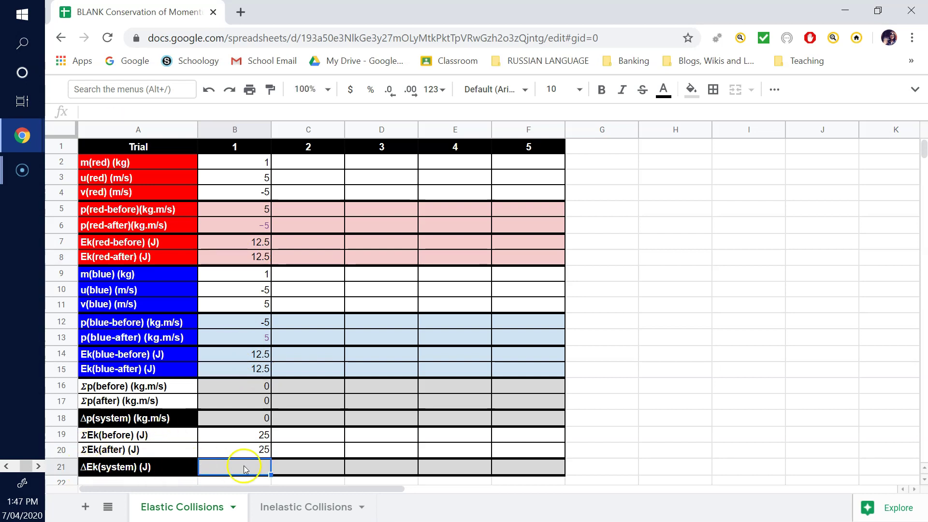
Enter =B20-B19 in B21 for ΔEk(system), then check it and the Δp formula in B18.
type("=")
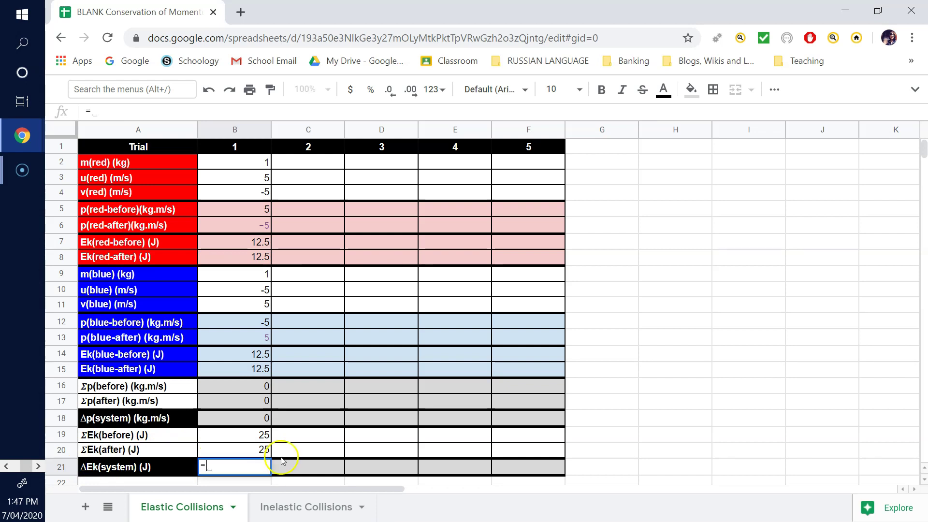
left_click(230, 452)
type("-")
left_click(237, 434)
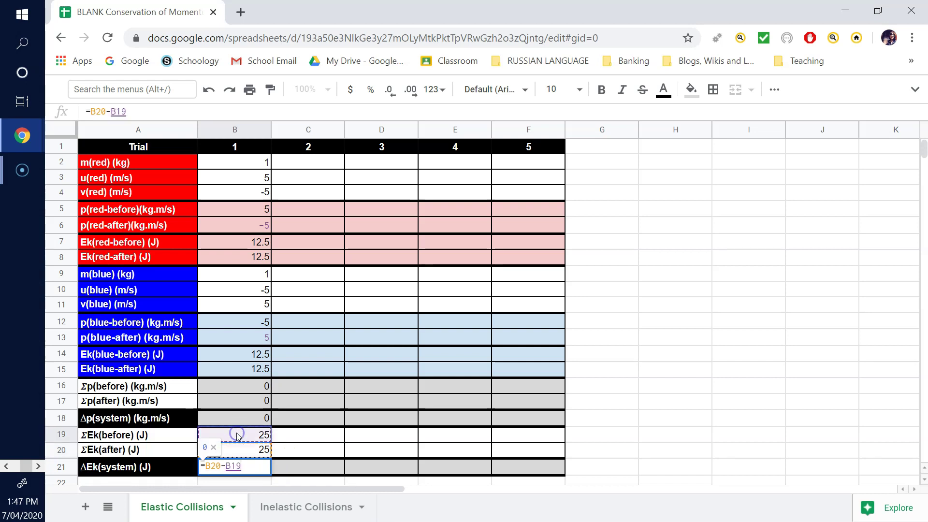
key("Return")
left_click(251, 455)
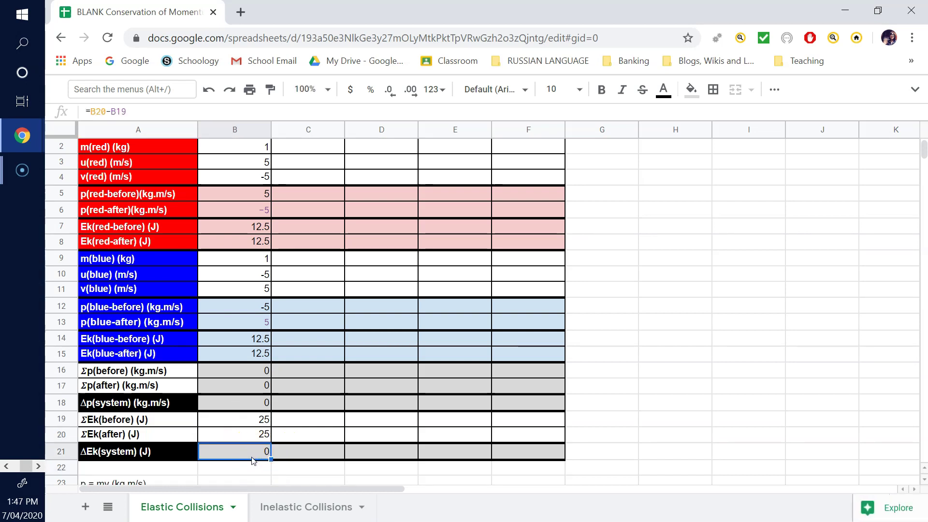
scroll(300, 355, "up", 1)
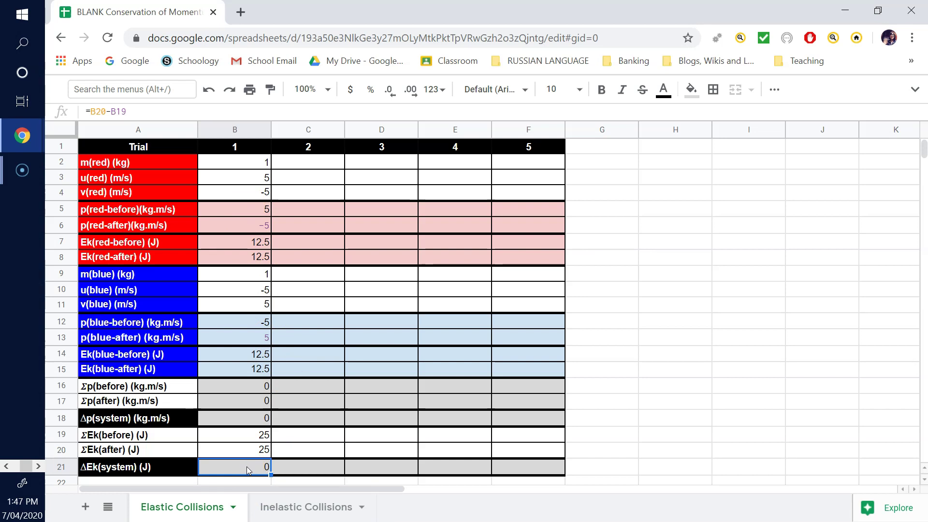
left_click(266, 471)
left_click(227, 418)
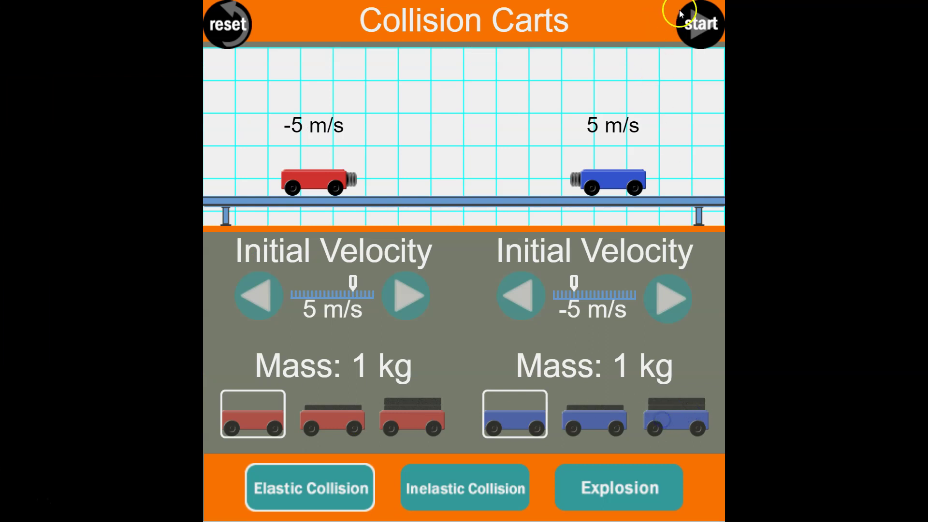
Reset the simulation and set a 2 kg red cart and 1 kg blue cart at 3 m/s.
left_click(227, 24)
left_click(678, 420)
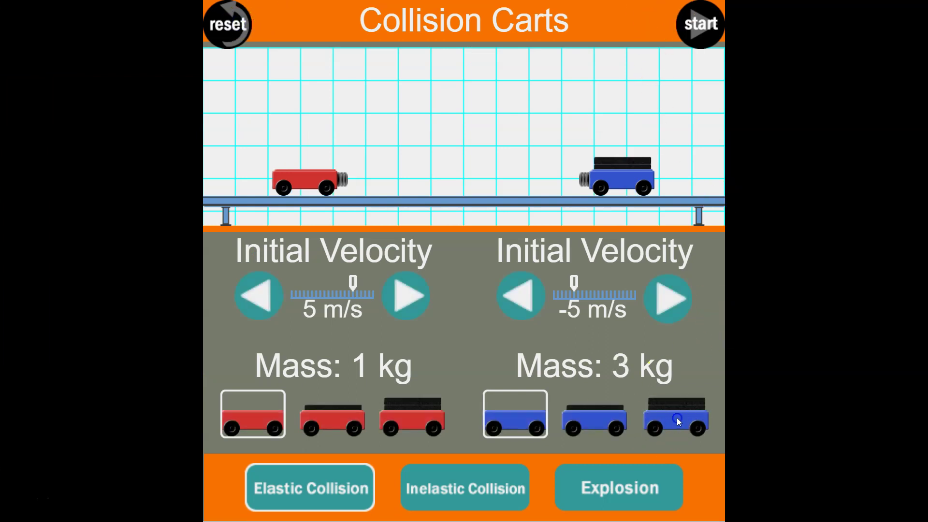
left_click(422, 419)
left_click(332, 425)
left_click(595, 414)
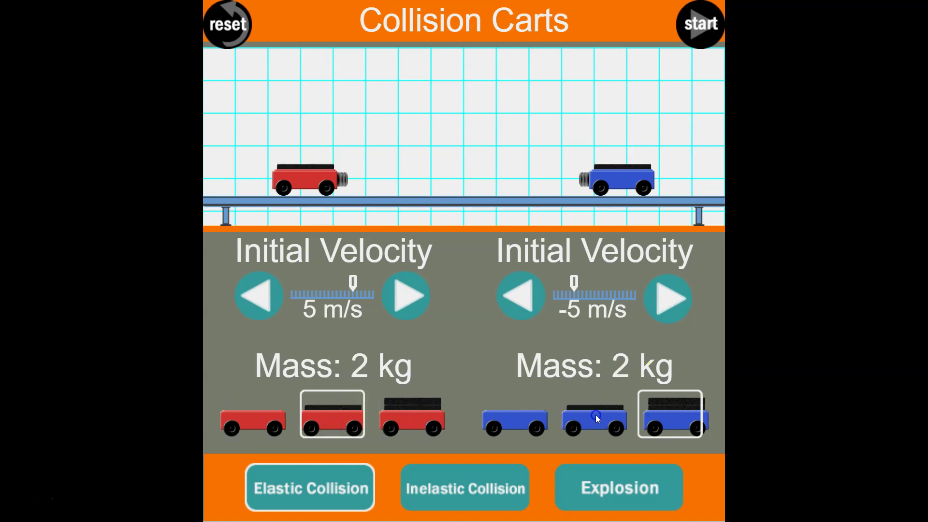
left_click(503, 428)
left_click(657, 300)
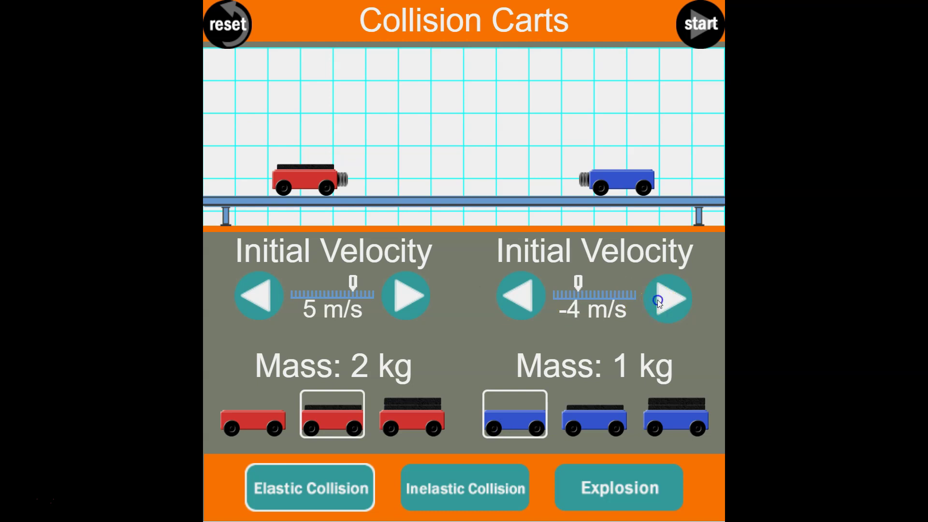
left_click(657, 300)
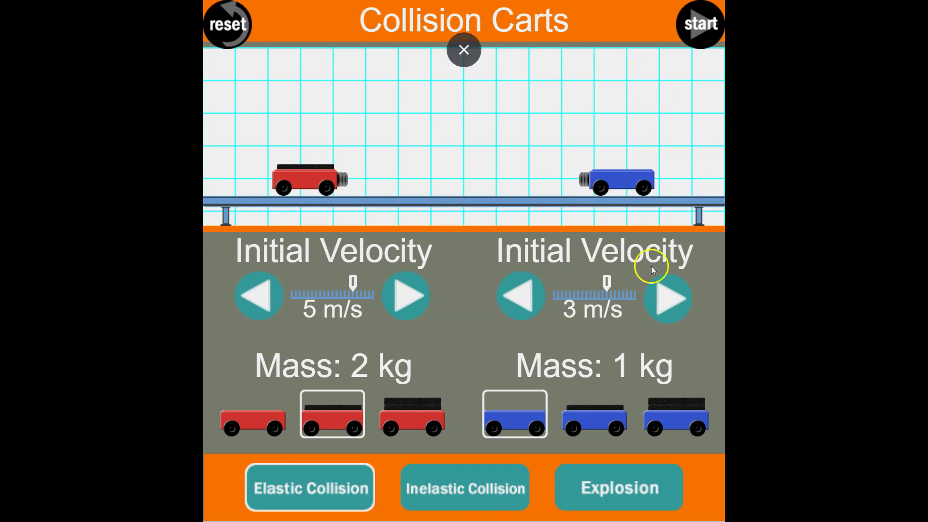
Run the elastic collision, reposition the carts along the track, run it again and reset.
left_click(677, 24)
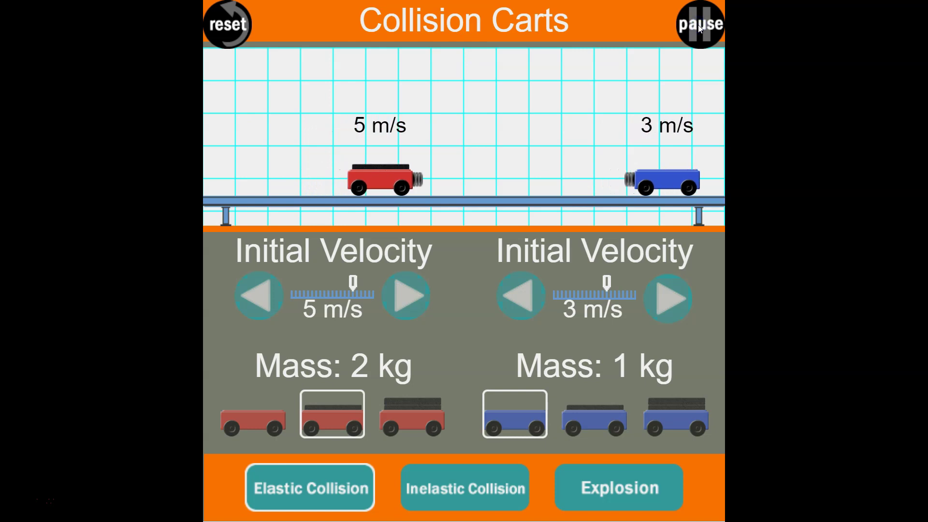
left_click(743, 180)
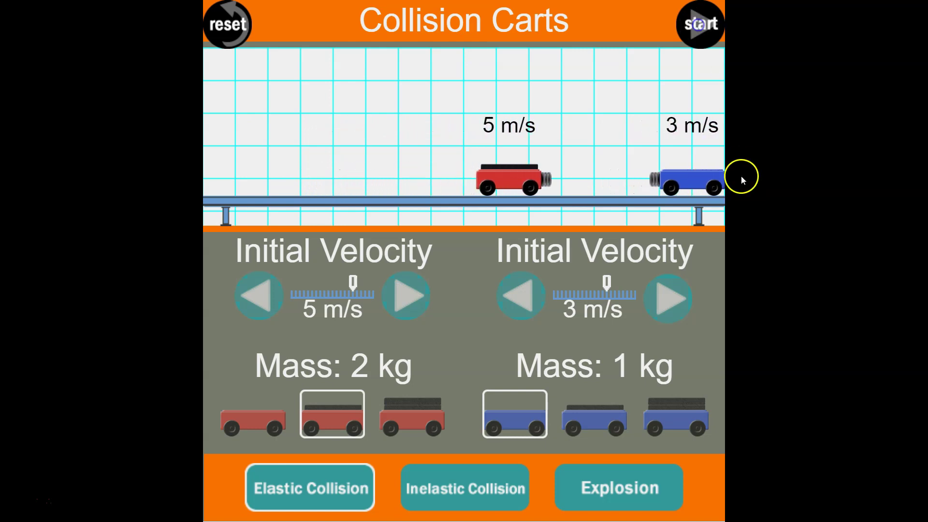
left_click(229, 28)
left_click_drag(628, 186, 472, 189)
left_click_drag(307, 186, 344, 183)
left_click(687, 24)
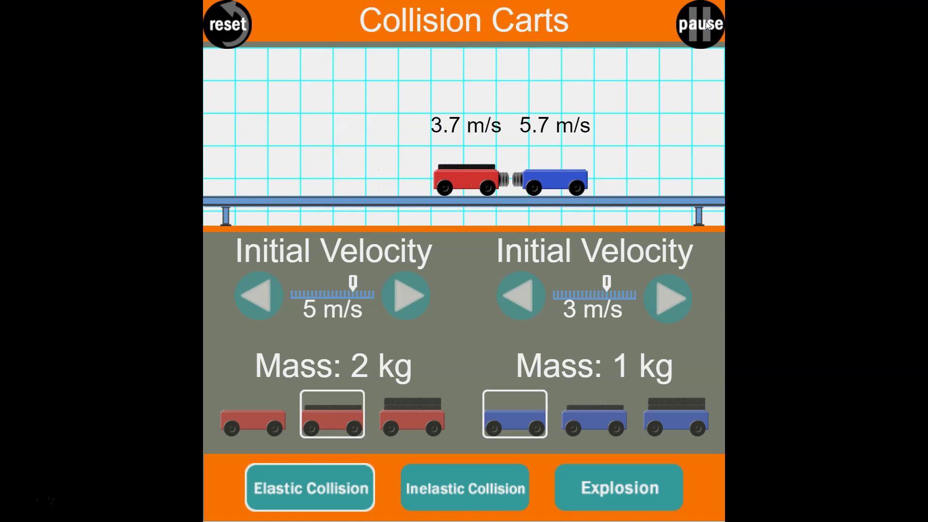
left_click(229, 25)
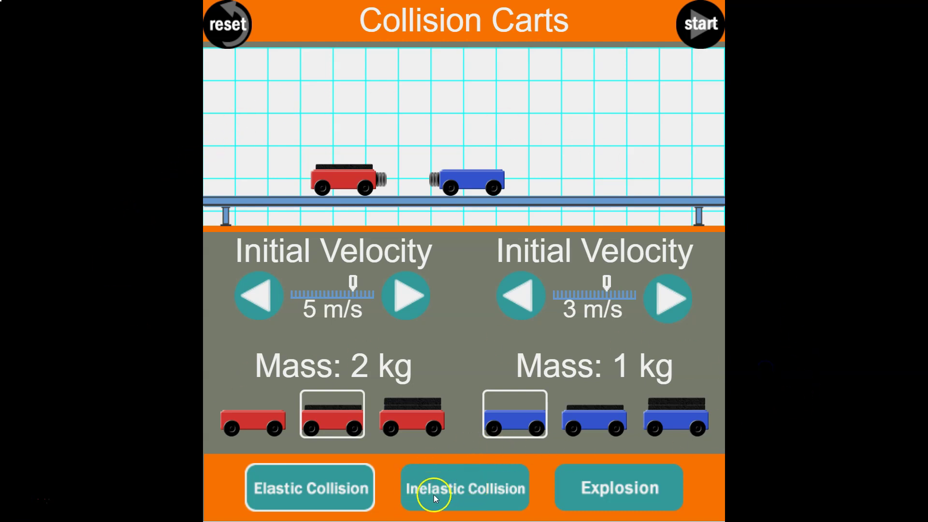
Switch Collision Carts to inelastic collisions and return to the Inelastic Collisions sheet.
left_click(487, 493)
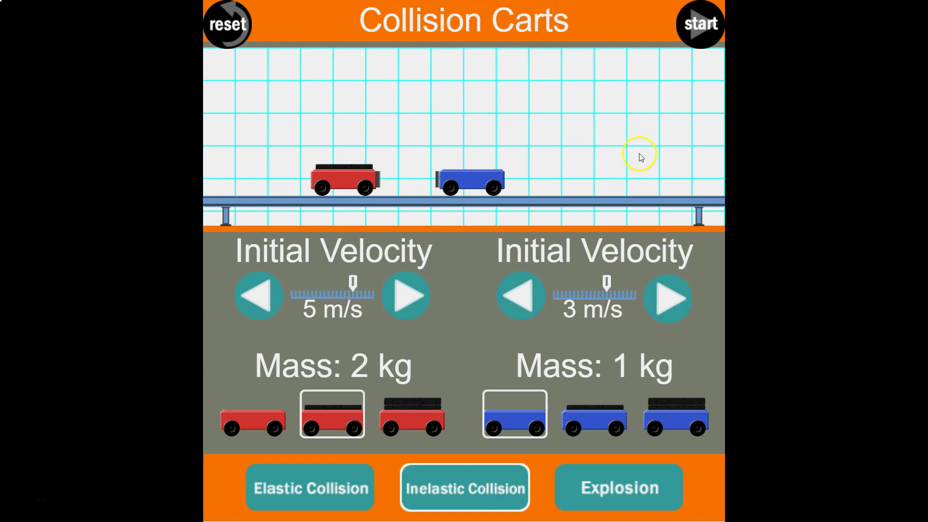
left_click(21, 502)
left_click(280, 508)
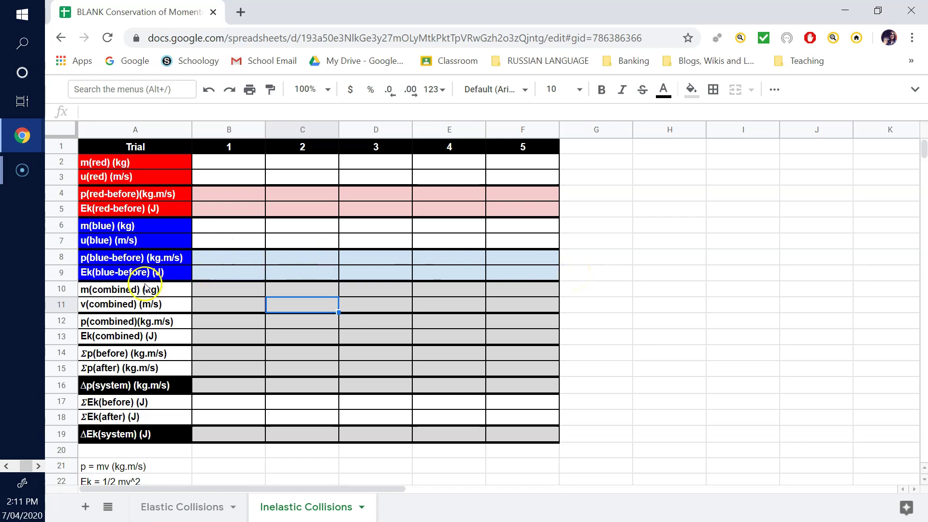
Review the m(combined) and v(combined) rows, selecting trial 1 cells B10 and B11.
left_click(107, 293)
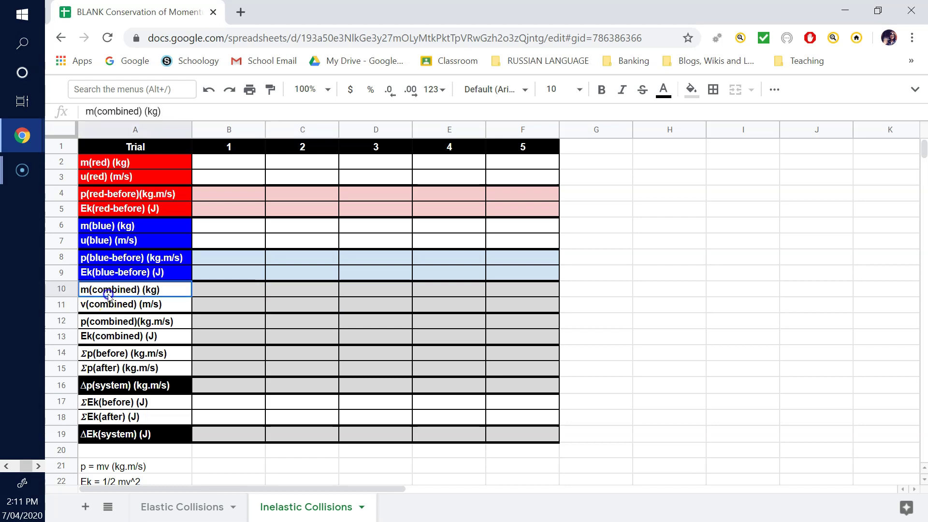
left_click(225, 290)
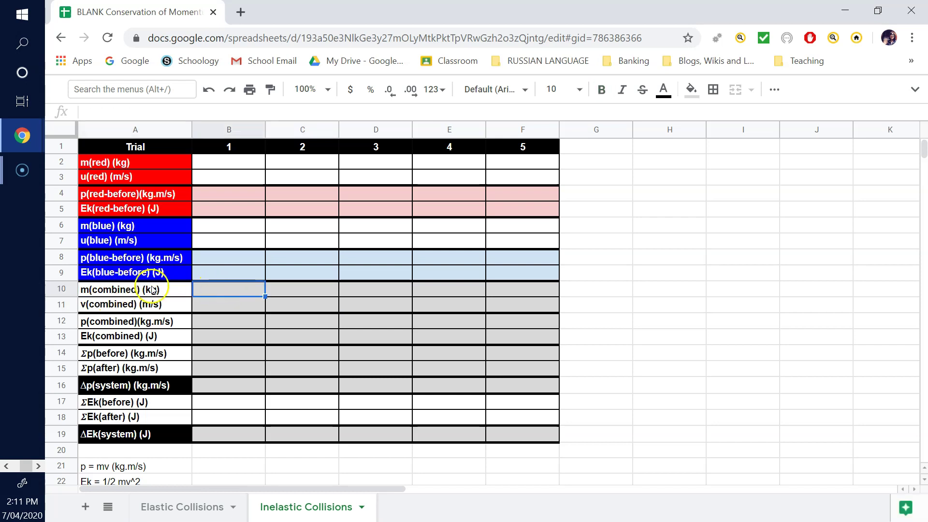
left_click(99, 304)
left_click(239, 307)
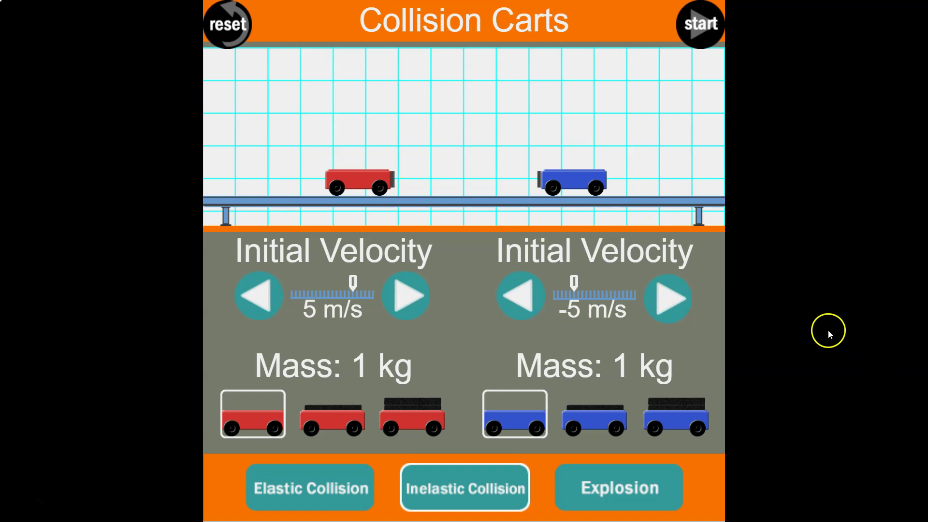
Run the inelastic collision of two 1 kg carts at 5 and -5 m/s, then return to the sheet.
left_click(701, 24)
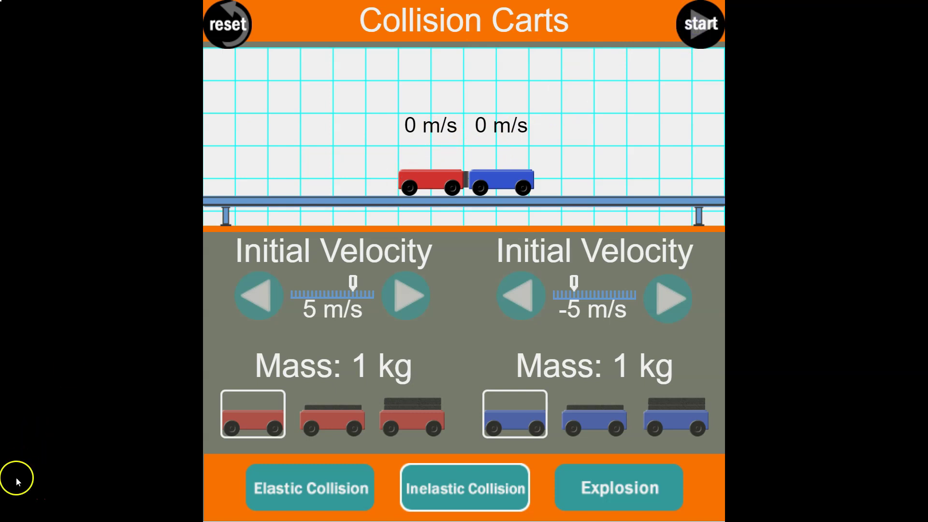
left_click(20, 493)
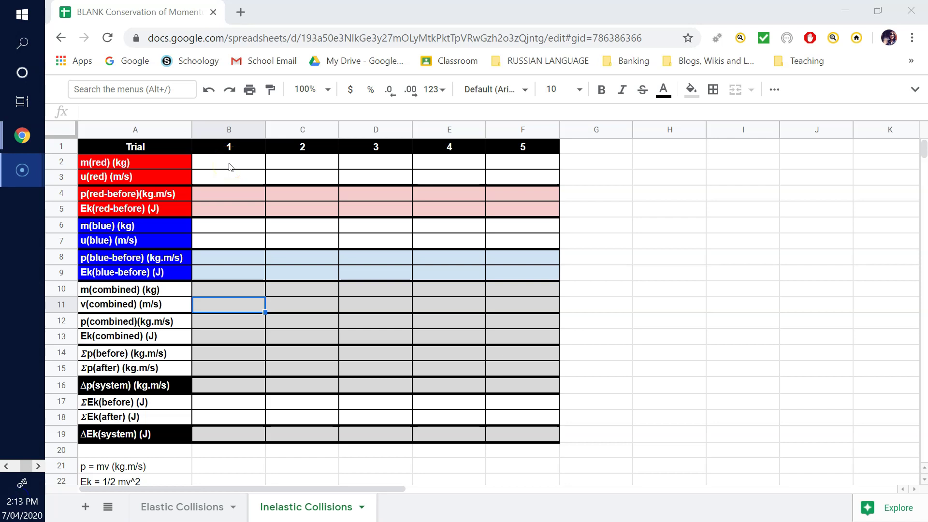
Enter trial 1 masses 1 and 1 and velocities 5 and -5 in B2, B3, B6, B7.
left_click(229, 167)
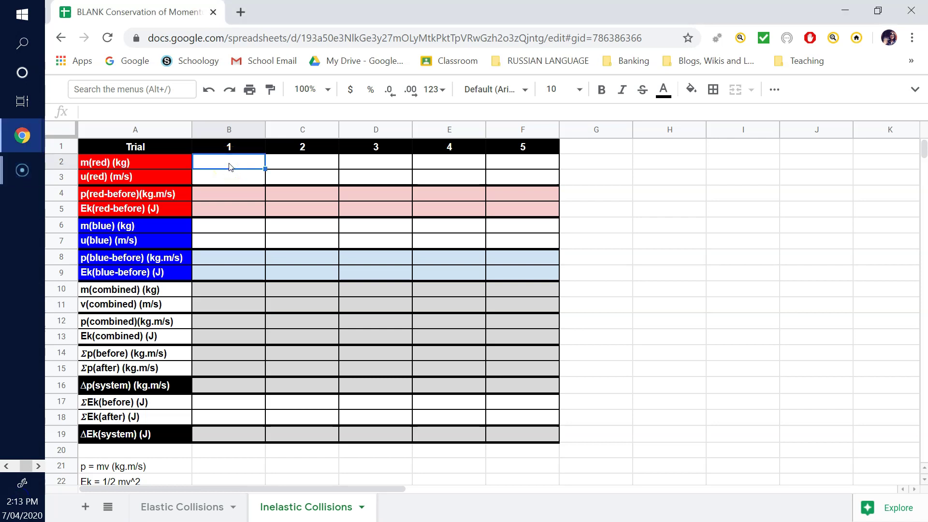
type("1")
key("Return")
type("5")
left_click(229, 225)
type("1")
key("Return")
type("-5")
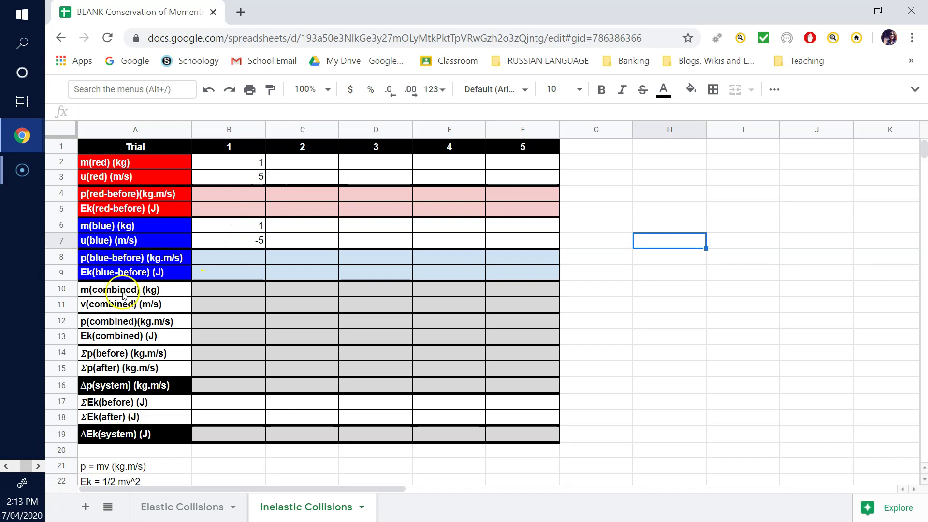
Compute the trial 1 combined mass in B10 with =B2+B6, giving 2.
left_click(220, 292)
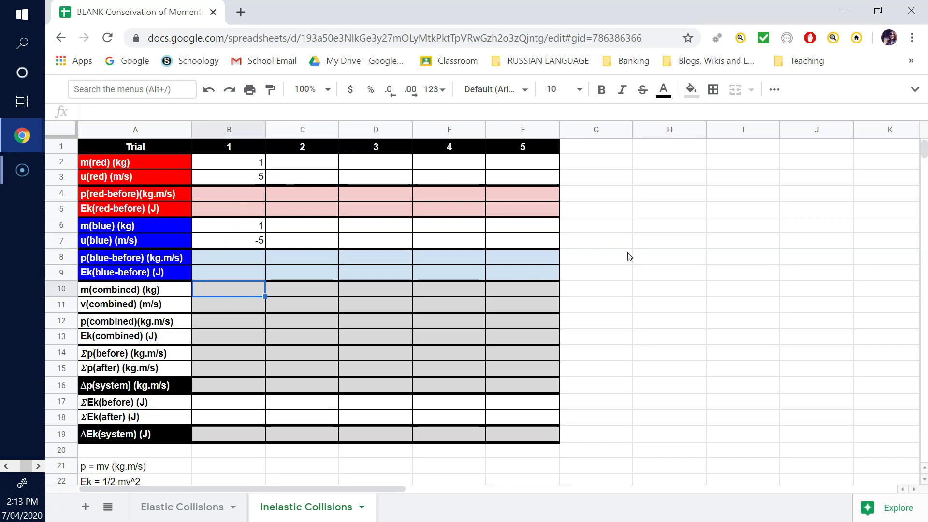
type("=")
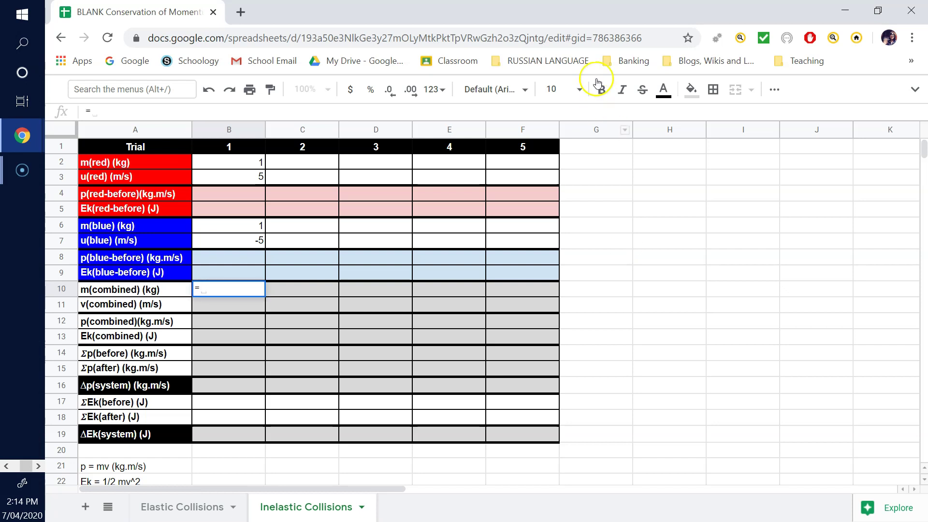
left_click(236, 161)
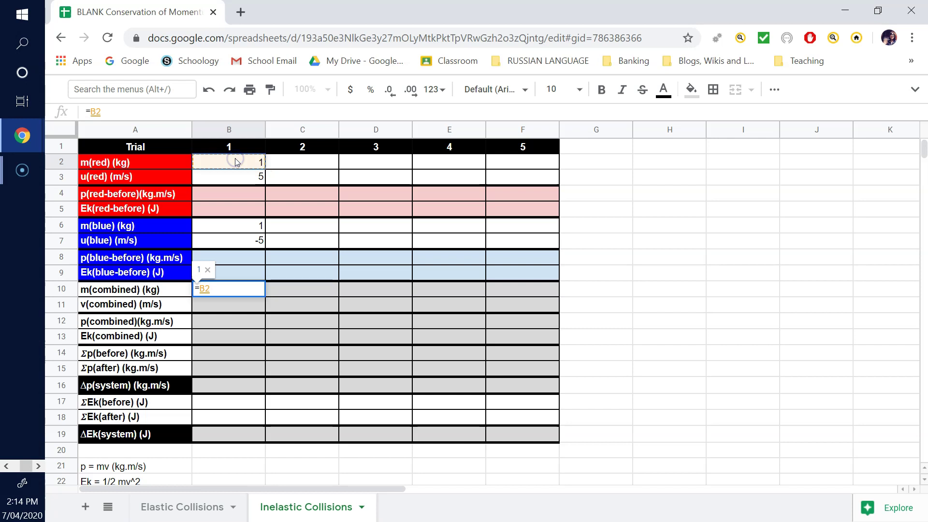
type("+")
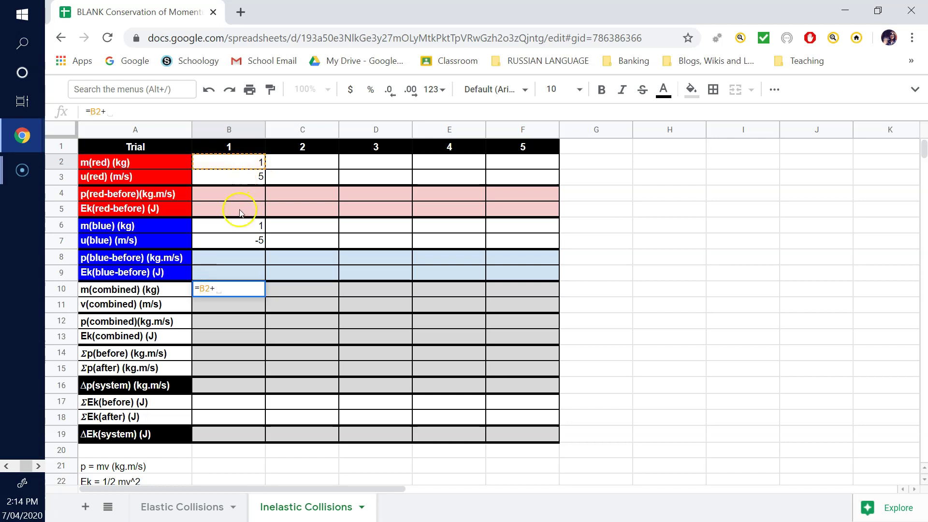
left_click(230, 226)
key("Return")
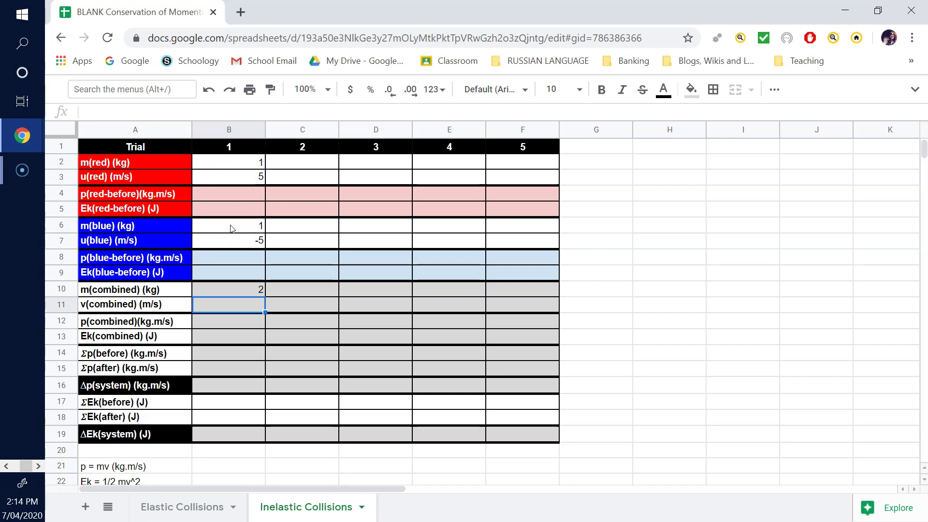
Make the combined velocity row white and enter 0 as trial 1's combined velocity in B11.
left_click(240, 306)
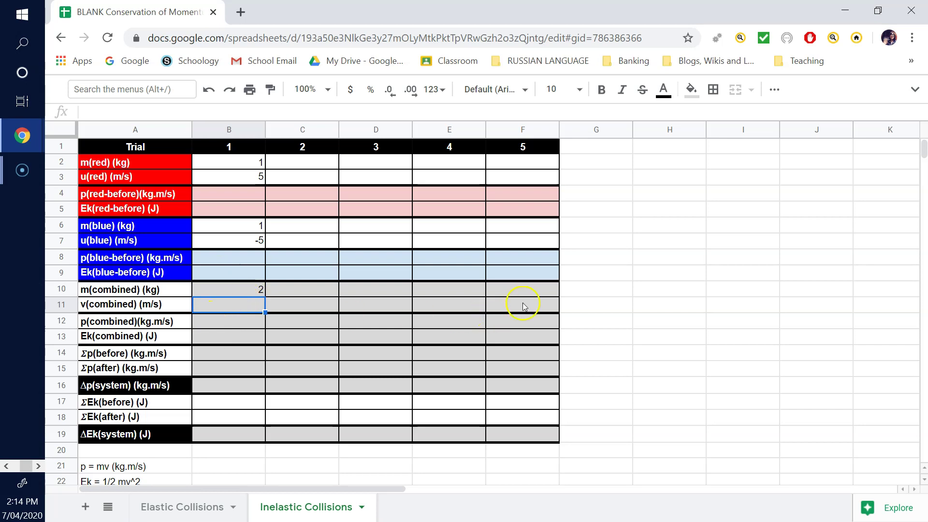
left_click(524, 306, "shift")
left_click(691, 89)
left_click(832, 139)
left_click(244, 305)
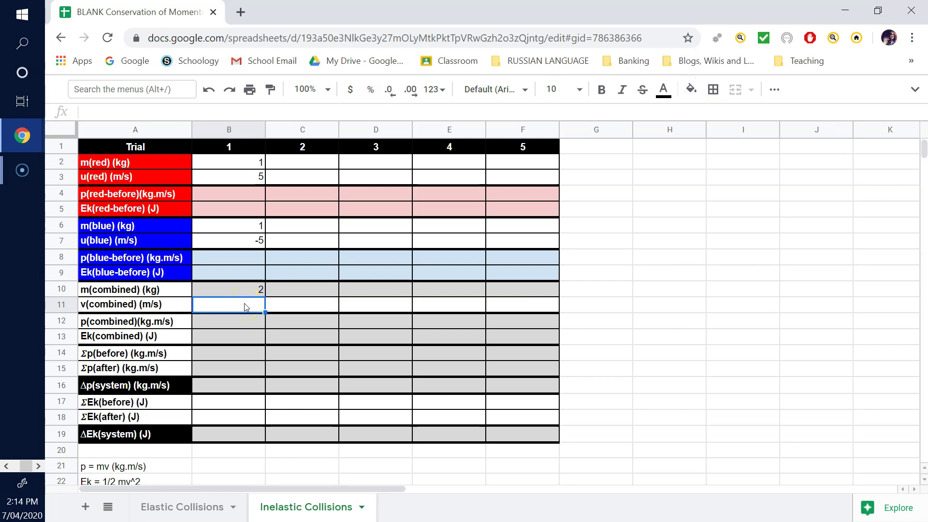
type("0")
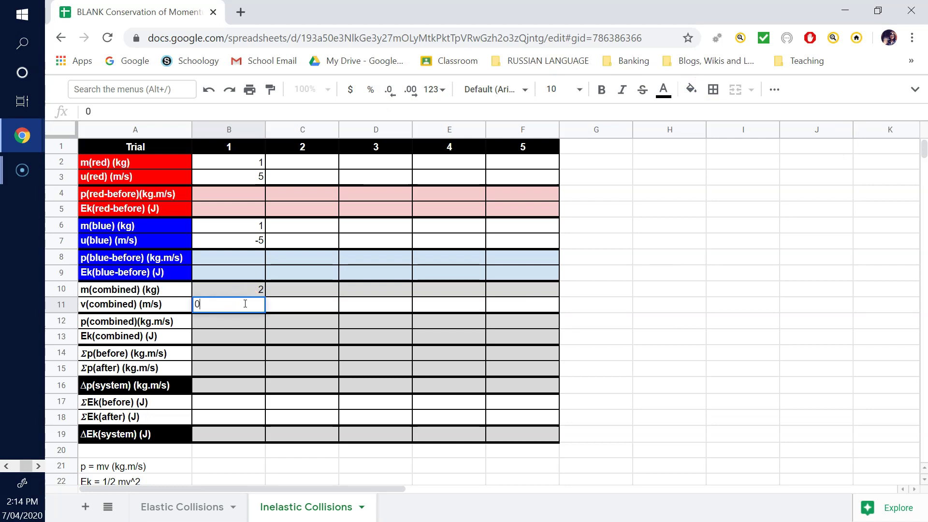
left_click(325, 275)
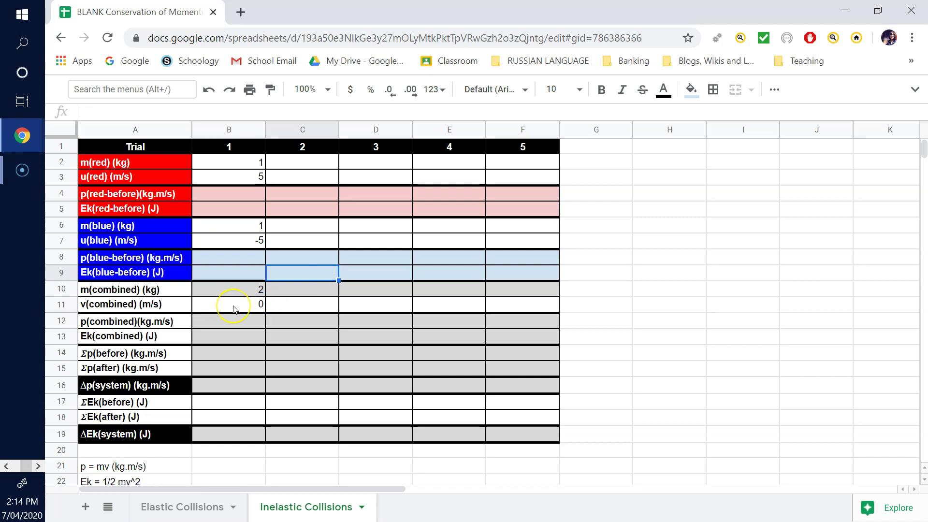
Compute red cart momentum =B2*B3 (5) and kinetic energy =0.5*B2*B3^2 (12.5) for trial 1.
left_click(249, 194)
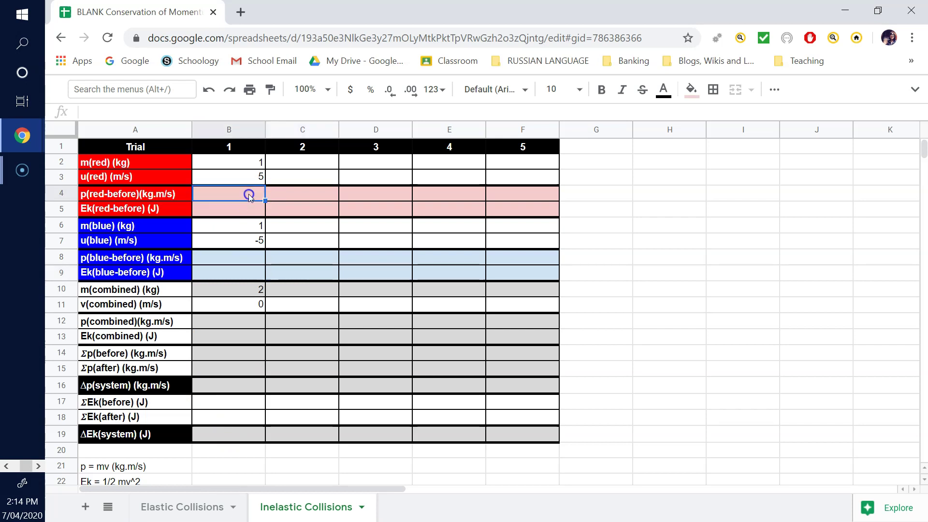
type("=")
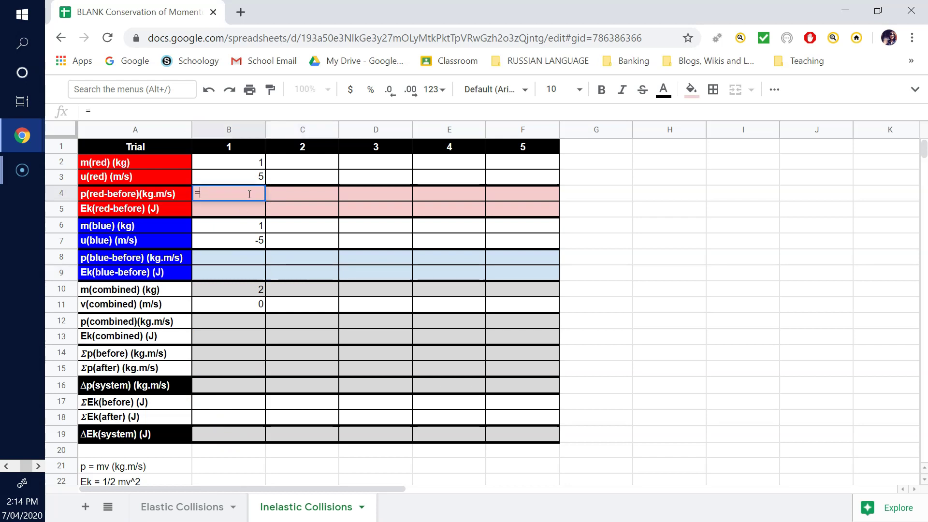
left_click(236, 163)
type("*")
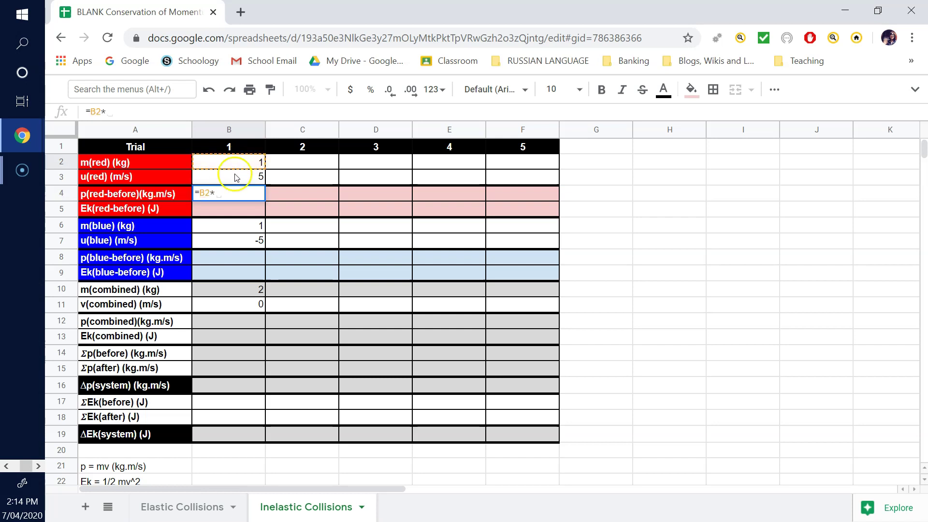
left_click(236, 180)
key("Return")
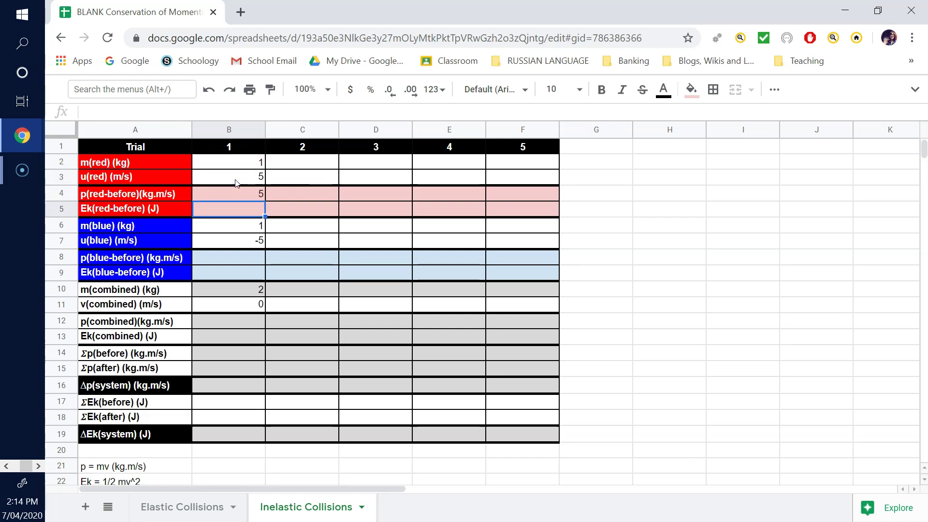
left_click(237, 208)
type("=")
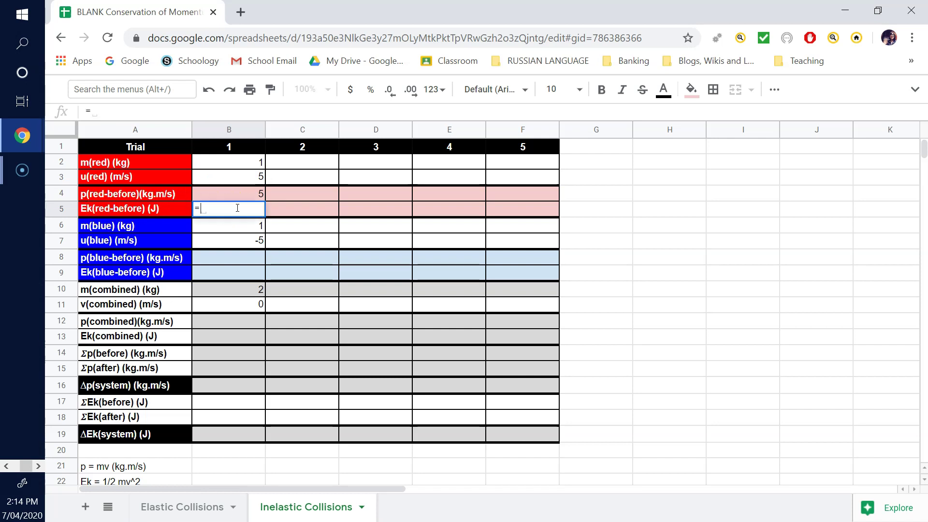
type("0.5*")
left_click(248, 162)
type("*")
left_click(248, 176)
type("^2")
key("Return")
Compute blue cart momentum =B6*B7 (-5) and kinetic energy =0.5*B6*B7^2 (12.5) for trial 1.
left_click(246, 259)
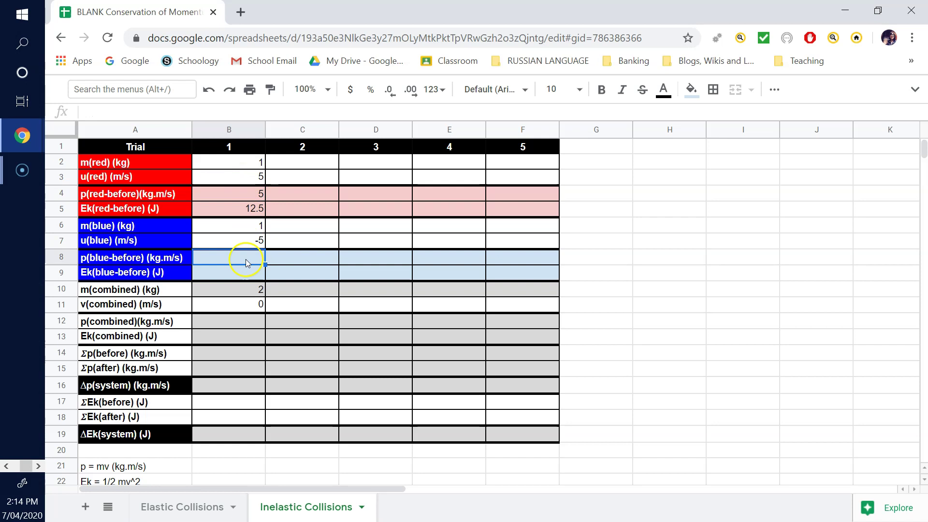
type("=")
left_click(244, 225)
type("*")
left_click(244, 240)
key("Return")
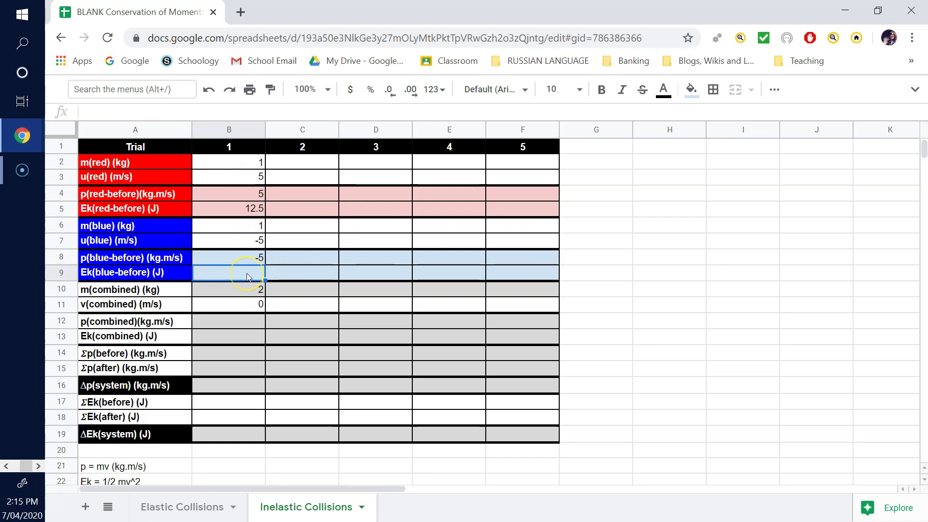
type("=0.5*")
left_click(244, 225)
type("*")
left_click(244, 240)
type("^2")
key("Return")
left_click(246, 322)
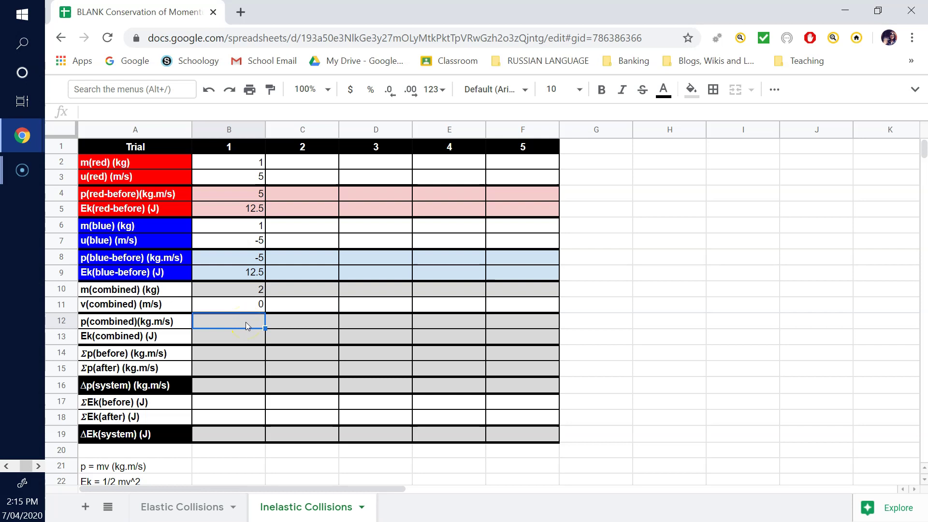
Compute combined momentum =B10*B11 and combined kinetic energy =0.5*B10*B11^2, both 0.
type("=")
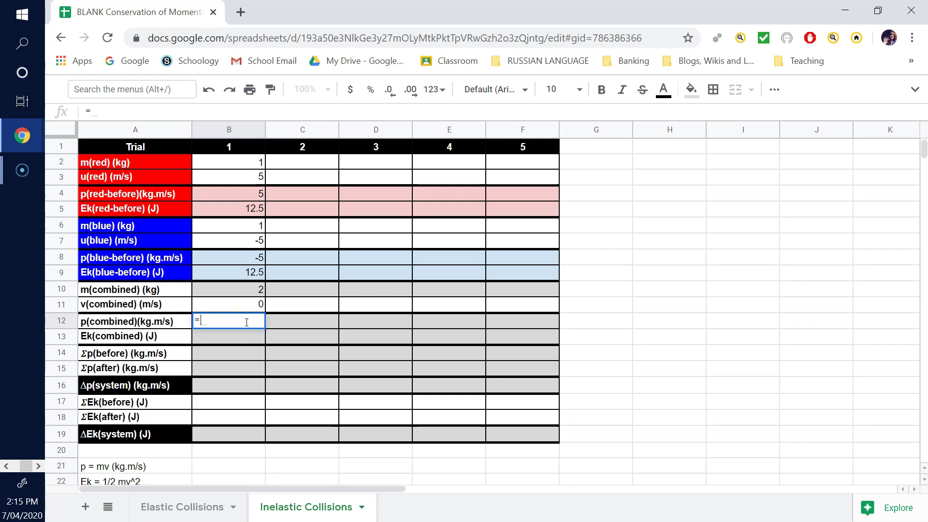
left_click(242, 294)
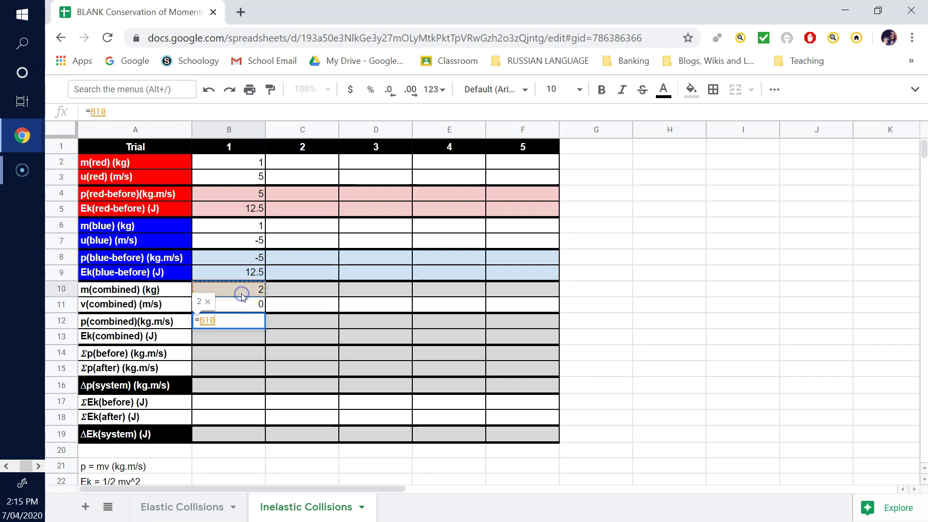
type("*")
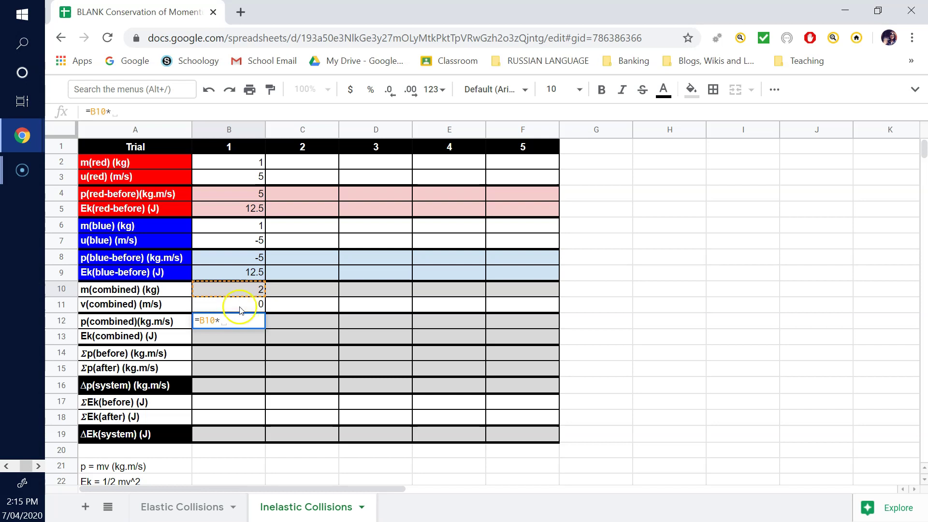
left_click(240, 309)
key("Return")
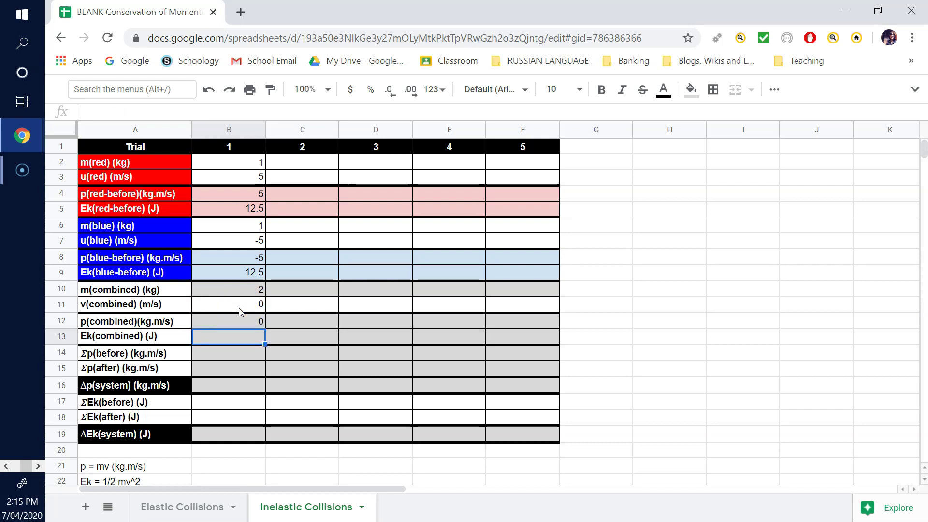
left_click(233, 335)
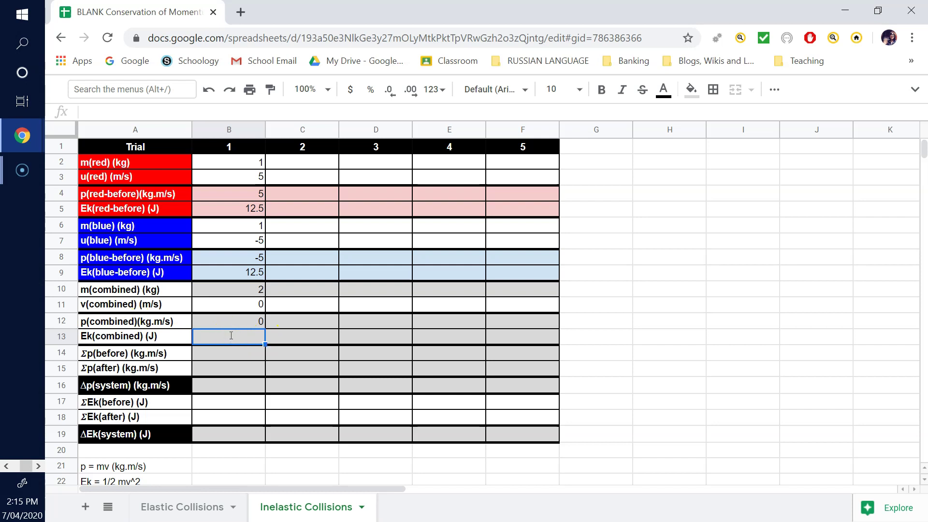
type("=0.5*")
left_click(228, 289)
type("*")
left_click(234, 303)
type("^2")
key("Return")
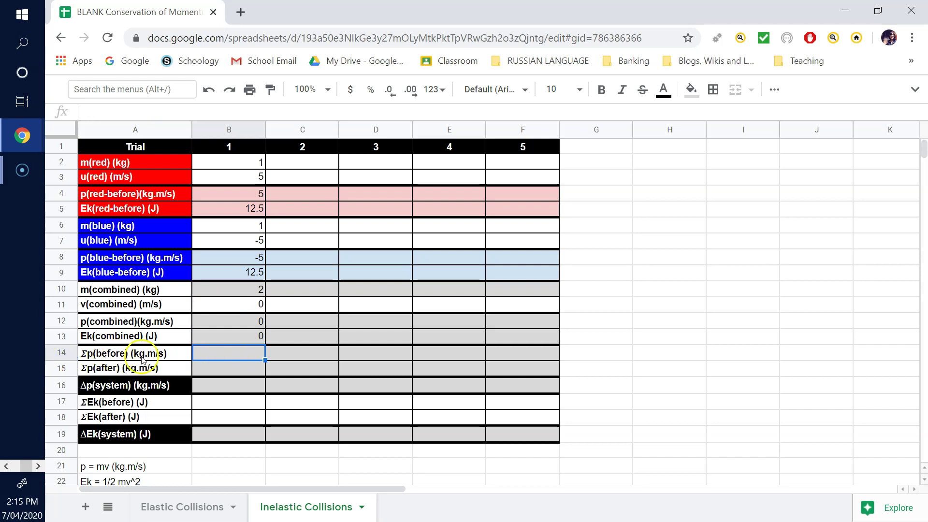
Enter total momentum before =B4+B8 in B14 and total momentum after =B12 in B15.
left_click(227, 356)
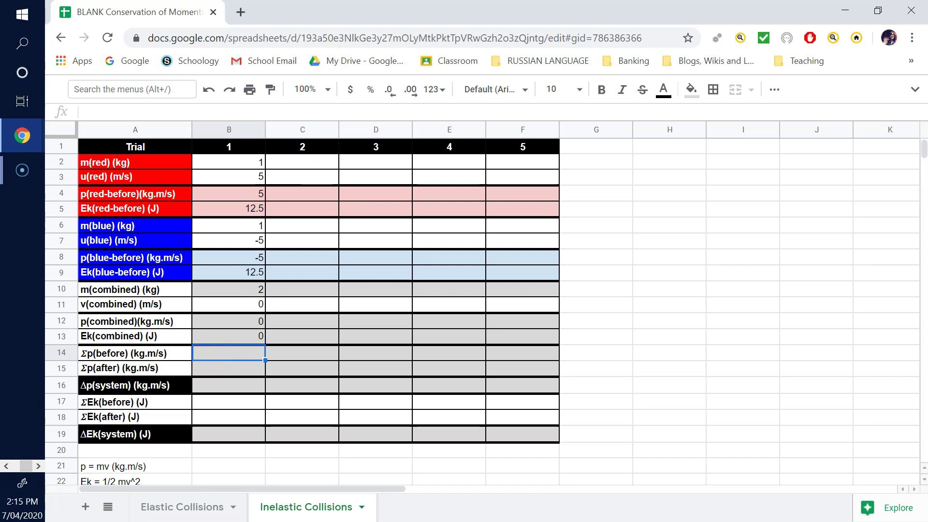
left_click(241, 350)
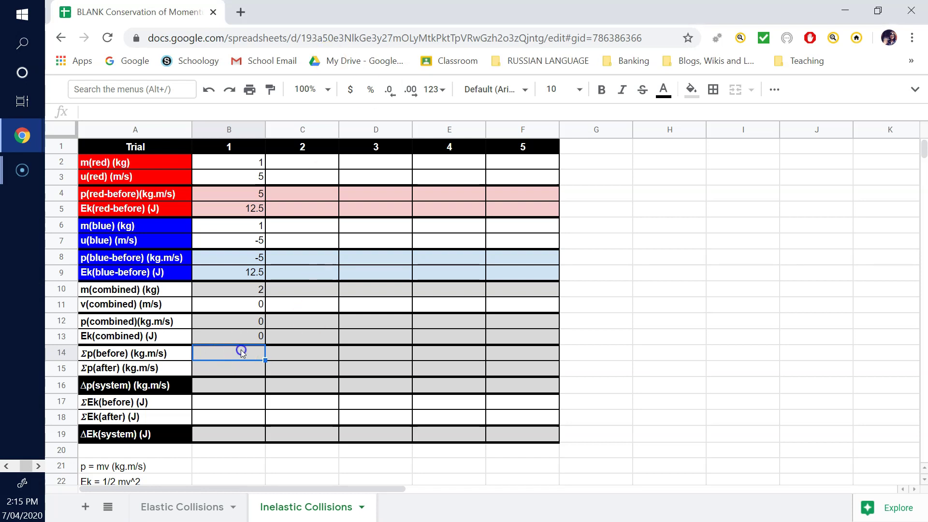
type("=")
left_click(232, 194)
type("+")
left_click(234, 258)
key("Return")
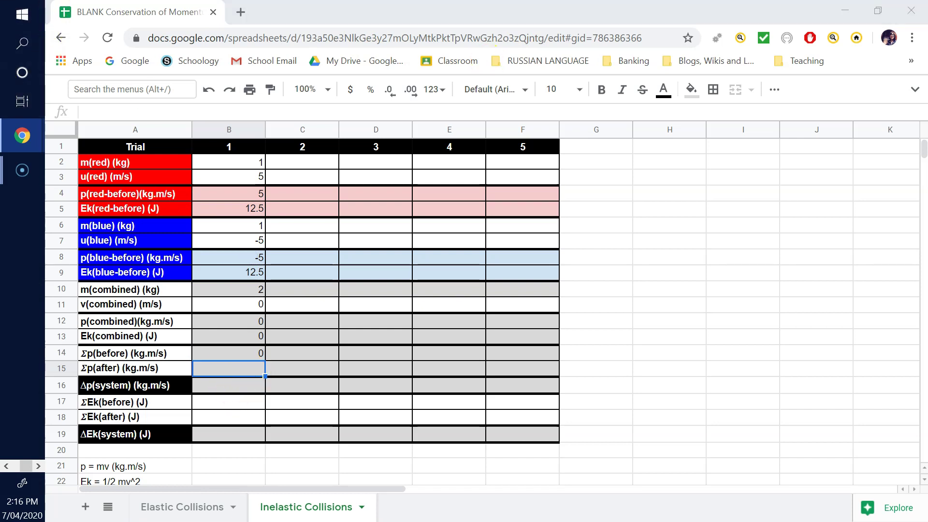
left_click(242, 372)
type("=")
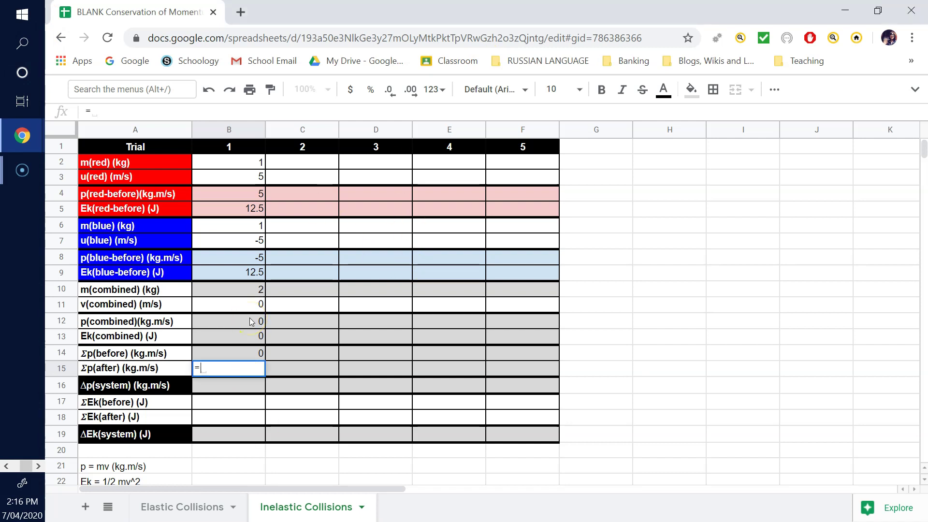
left_click(251, 322)
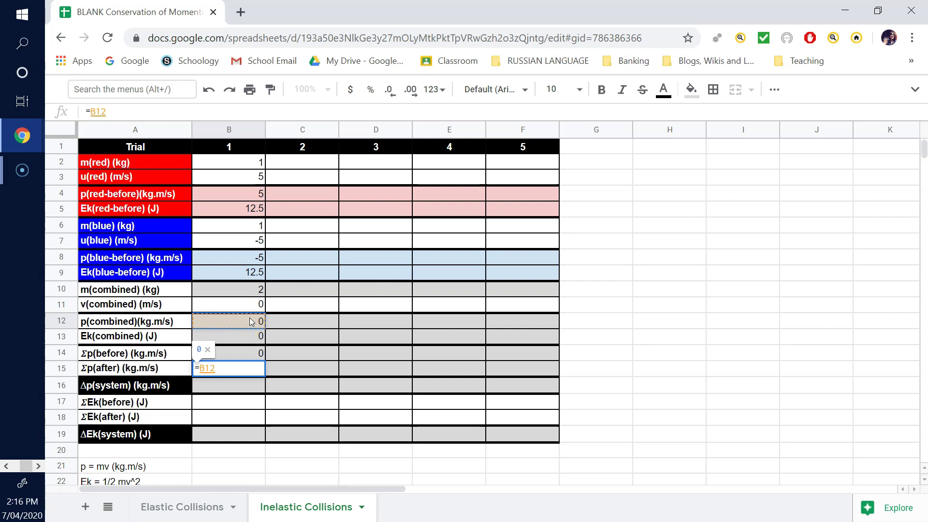
key("Return")
Compute the system momentum change =B15-B14 in B16, giving 0.
left_click(229, 390)
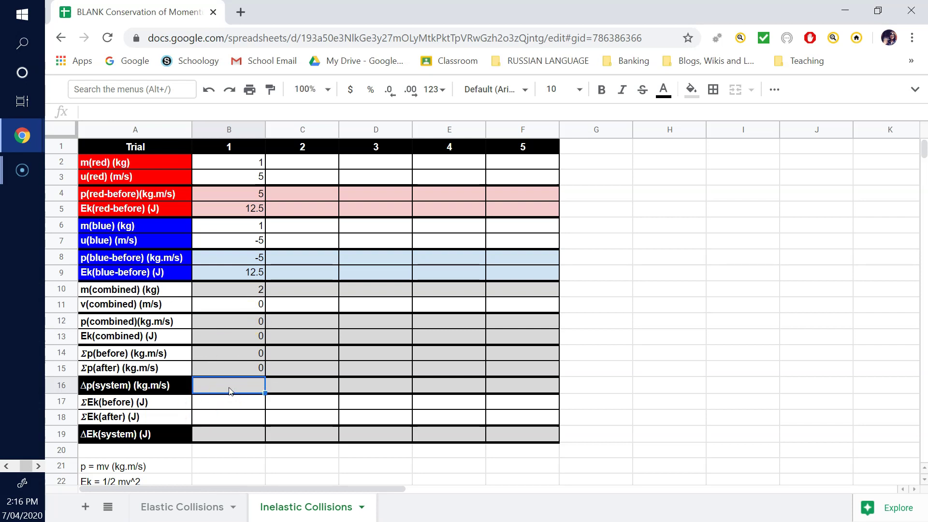
type("=")
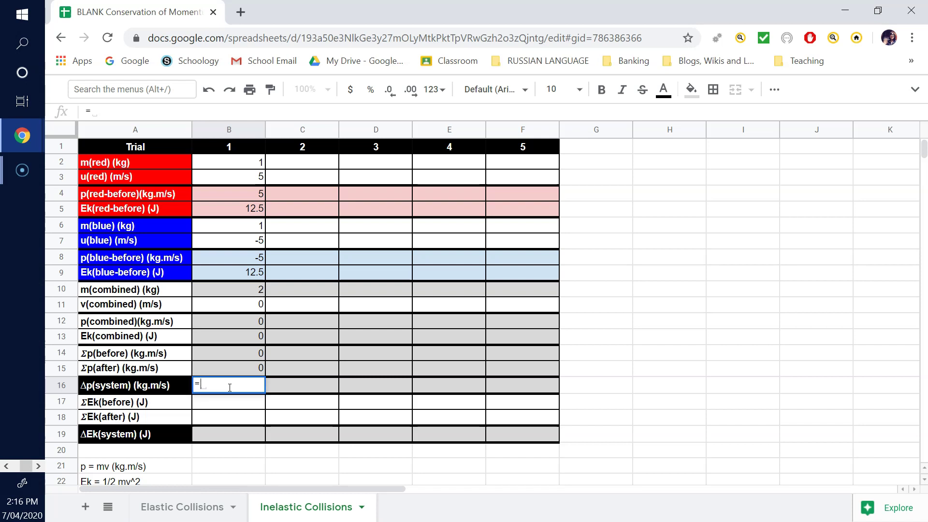
left_click(238, 366)
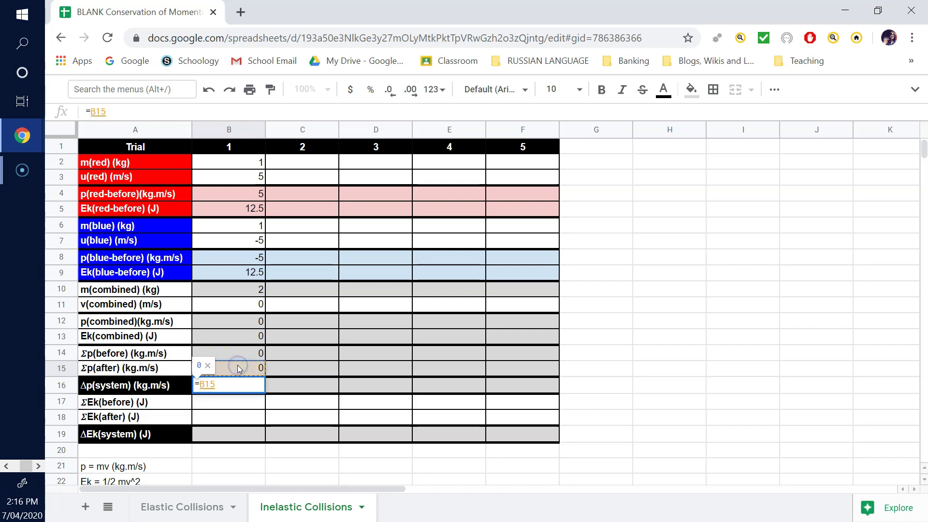
type("-")
left_click(239, 353)
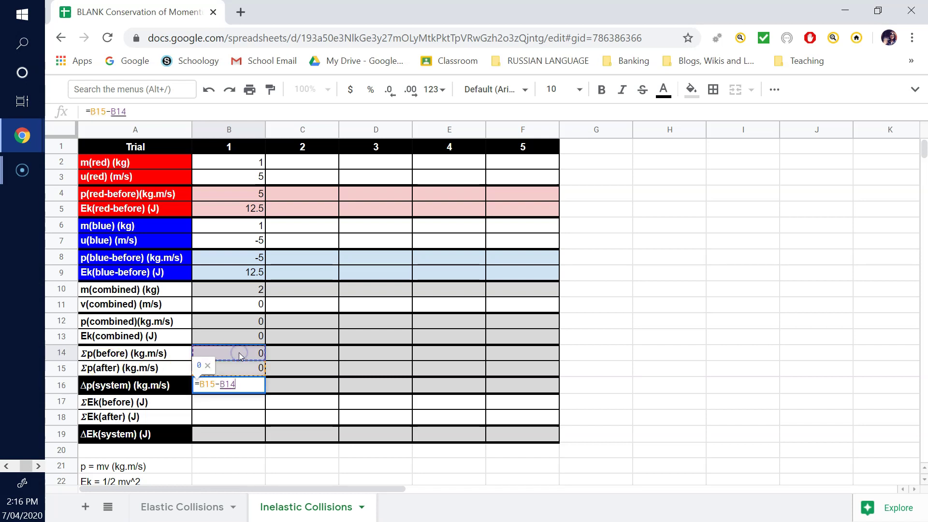
key("Return")
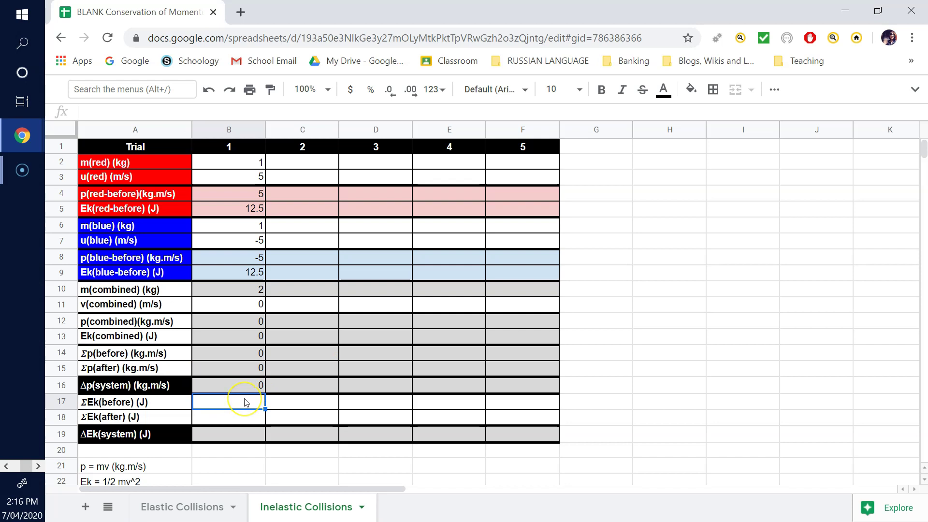
Enter total kinetic energy before =B5+B9 (25) in B17 and after =B13 (0) in B18.
type("=")
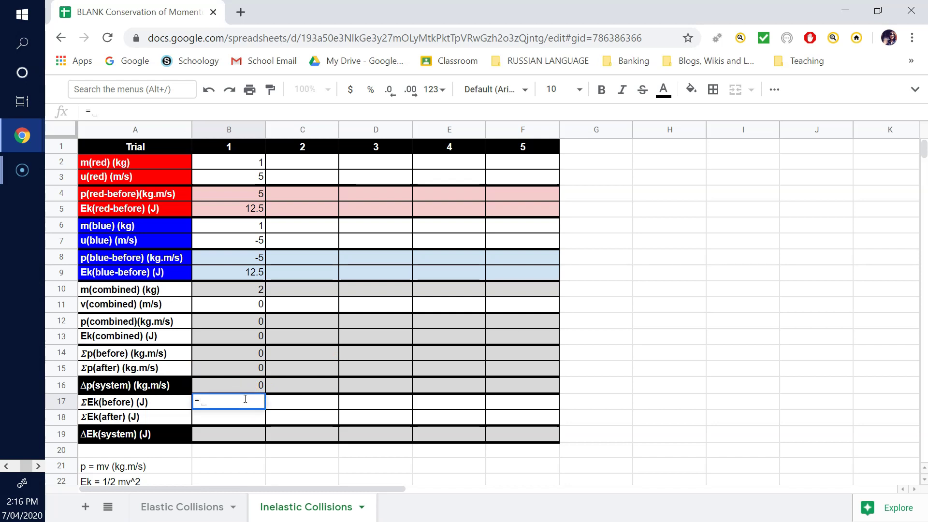
left_click(236, 209)
type("+")
left_click(244, 273)
key("Return")
left_click(240, 425)
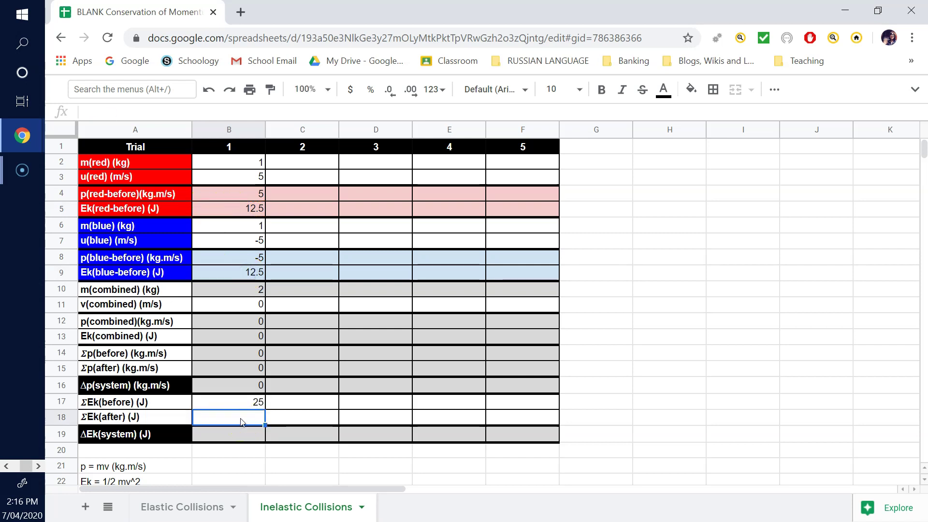
type("=")
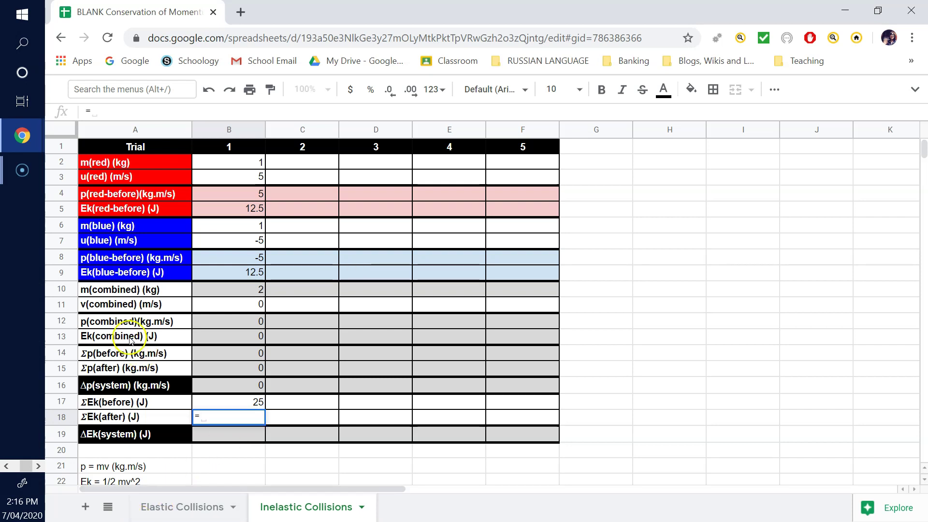
left_click(228, 336)
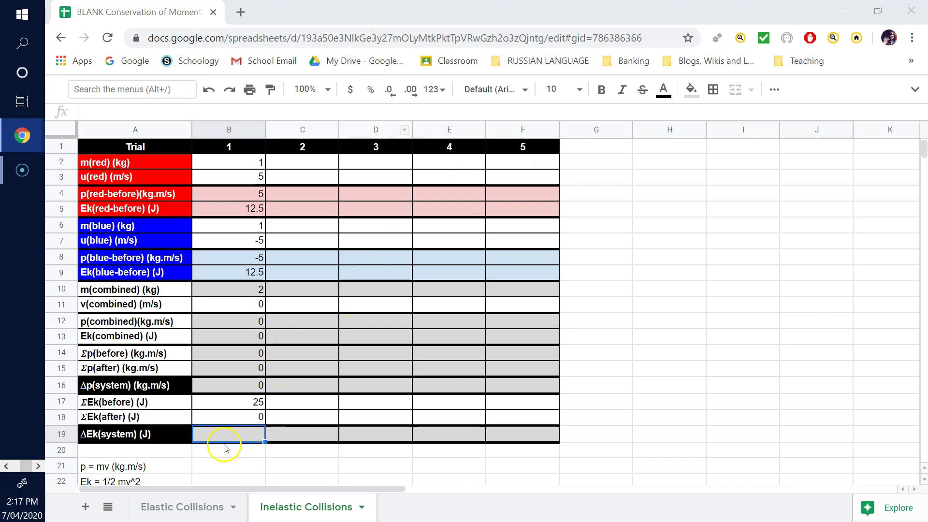
Compute the kinetic energy change =B18-B17 in B19 (-25) and check the B16 and B19 formulas.
left_click(238, 432)
type("=")
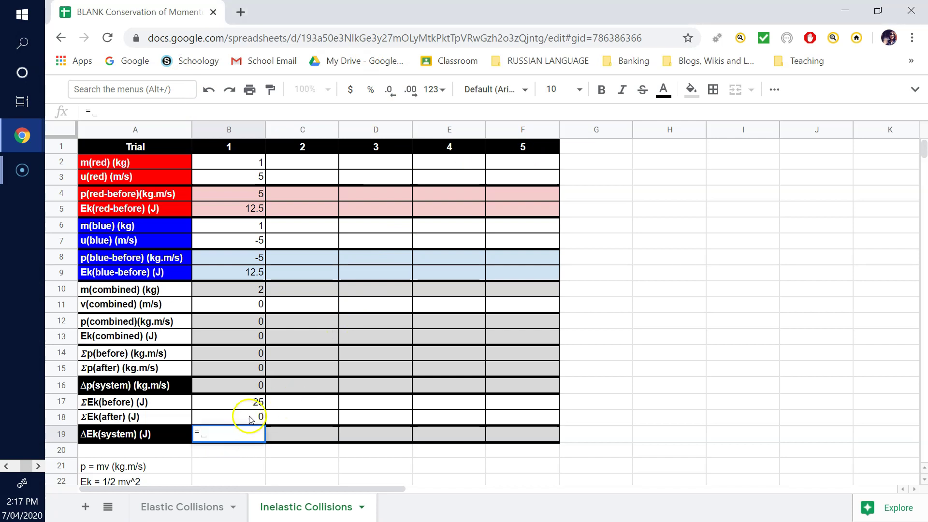
left_click(250, 417)
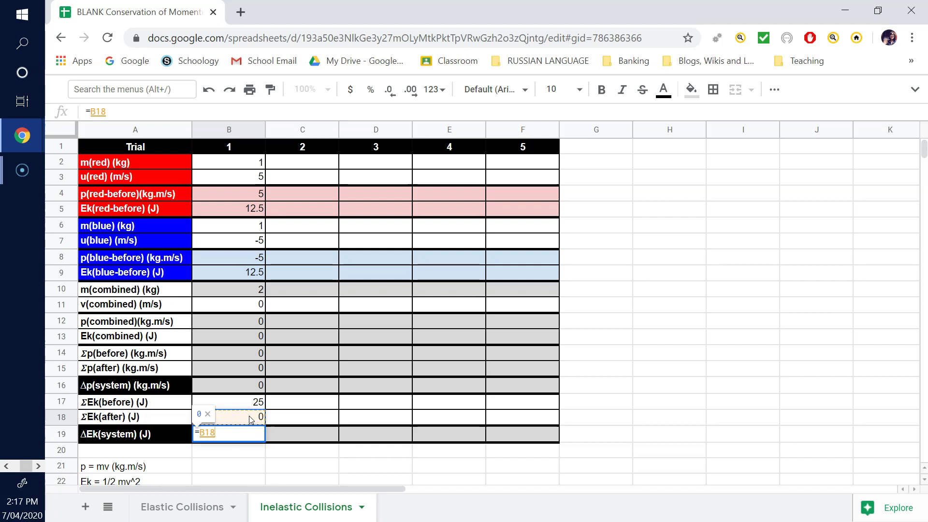
type("-")
left_click(228, 390)
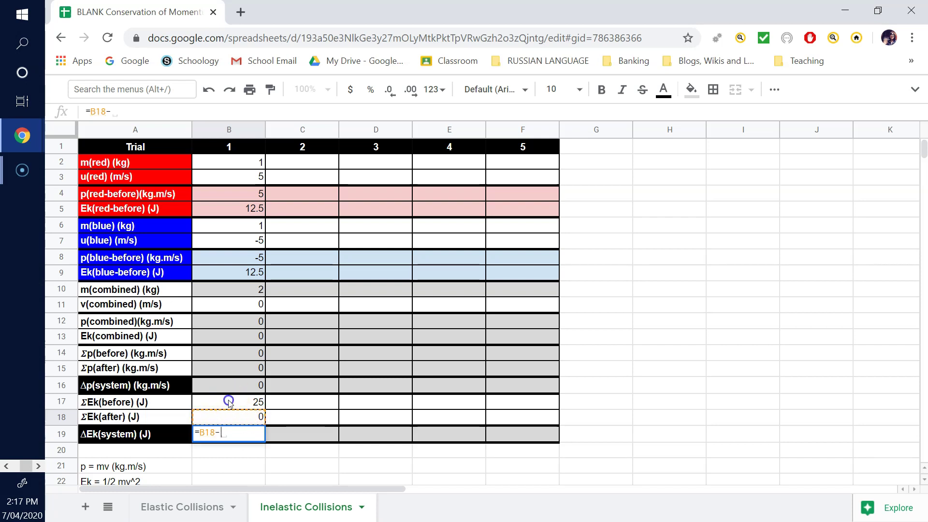
left_click(229, 401)
key("Return")
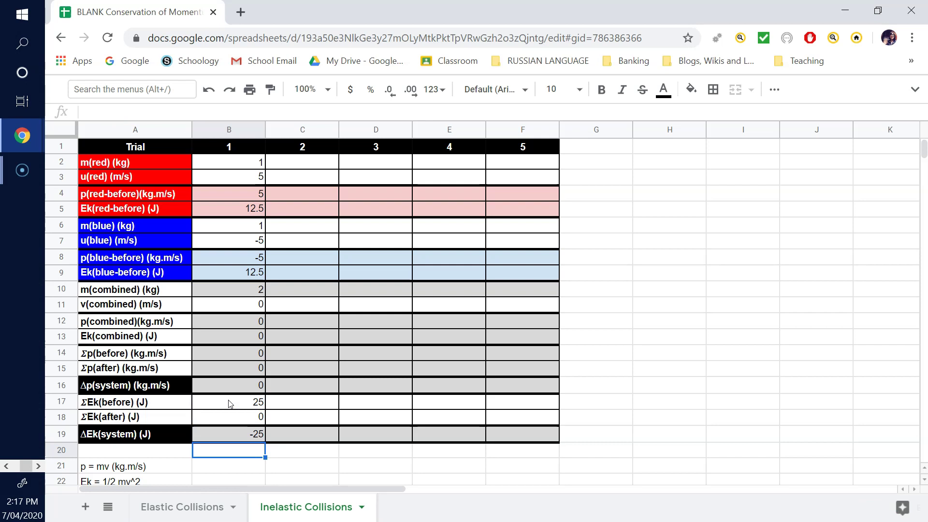
left_click(246, 431)
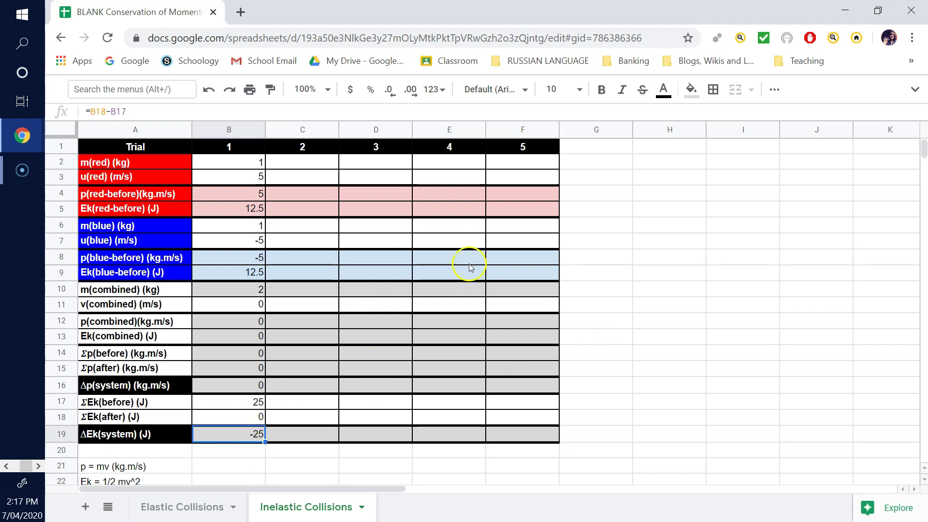
left_click(220, 384)
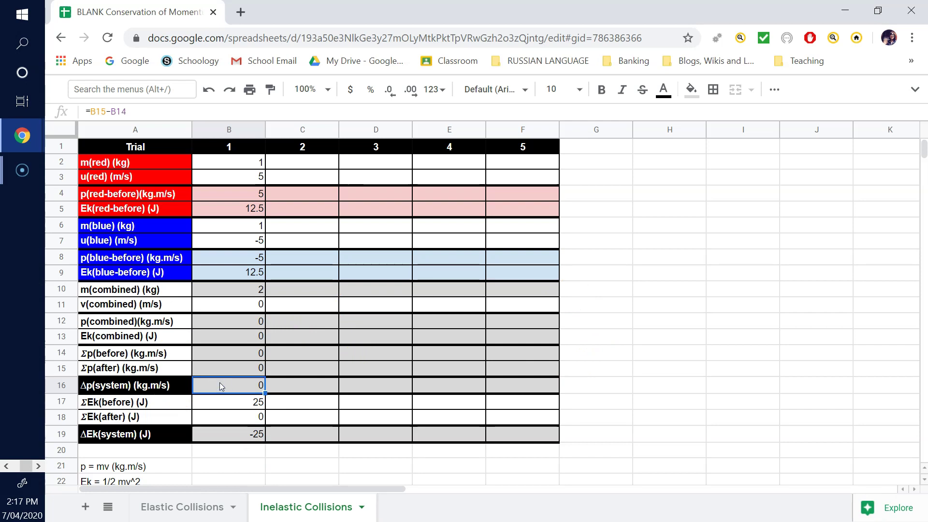
left_click(255, 389)
left_click(235, 436)
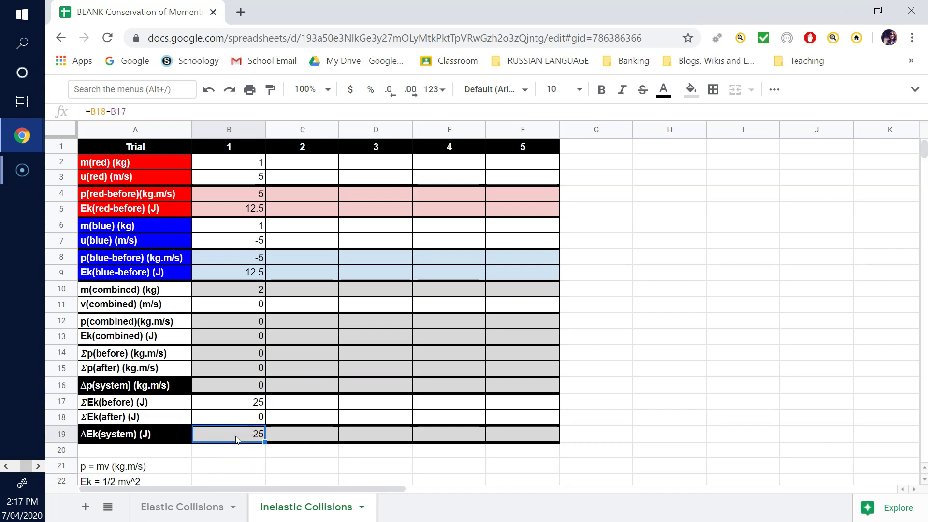
left_click(244, 441)
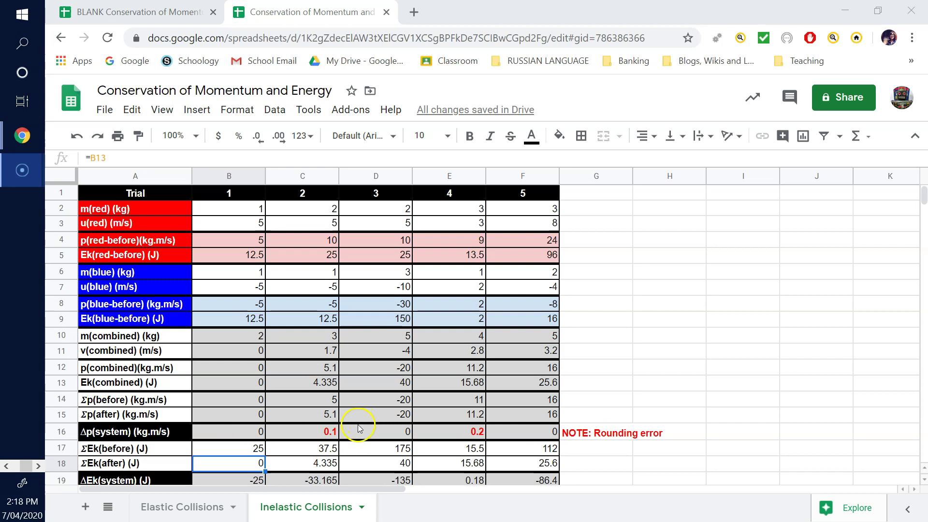
In the finished workbook, check the trial 2–5 momentum changes in C16–F16 and the rounding error note.
left_click(320, 432)
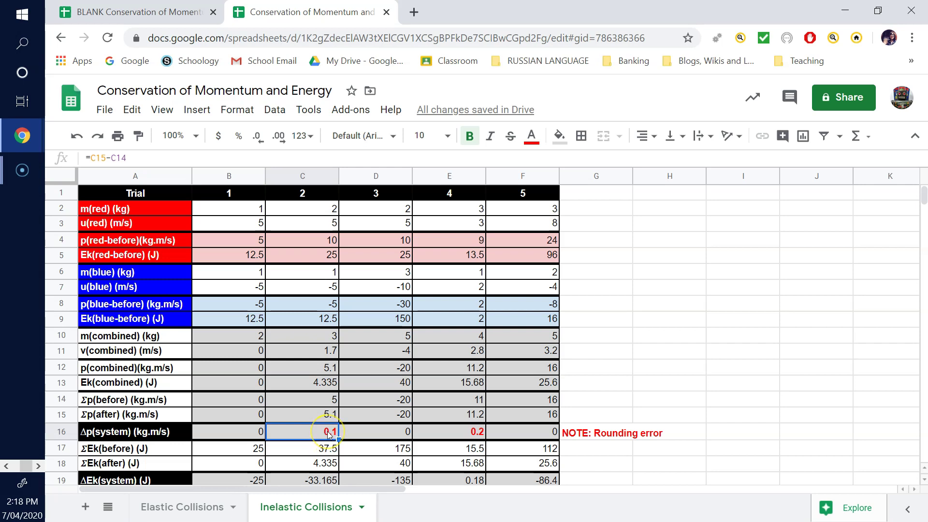
left_click(590, 433)
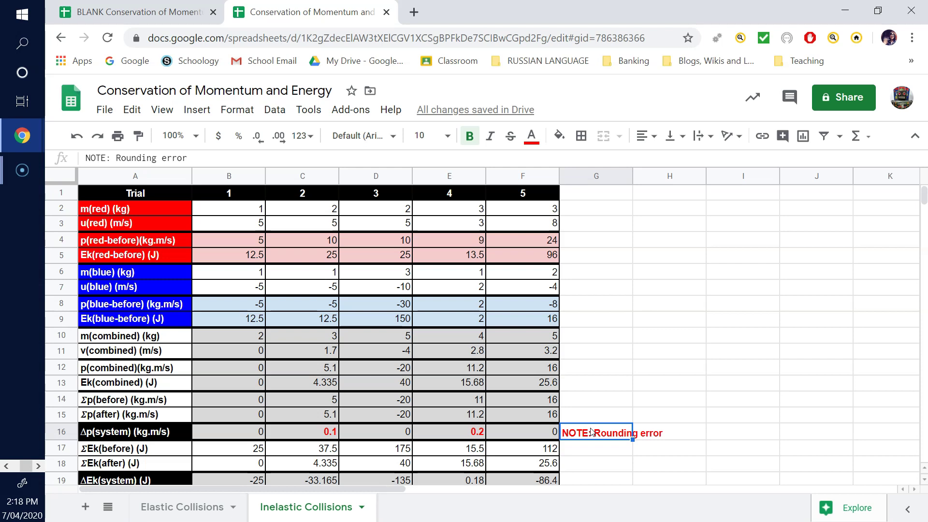
left_click(466, 434)
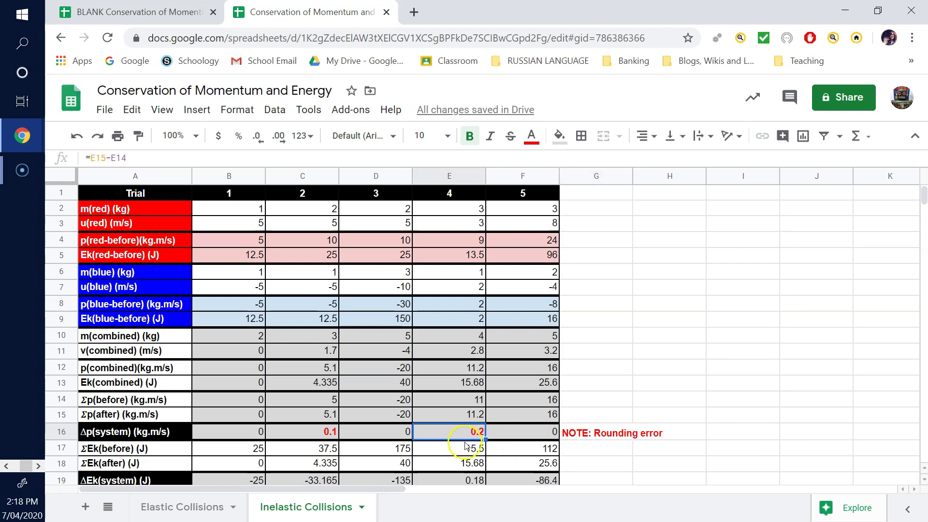
left_click(328, 431)
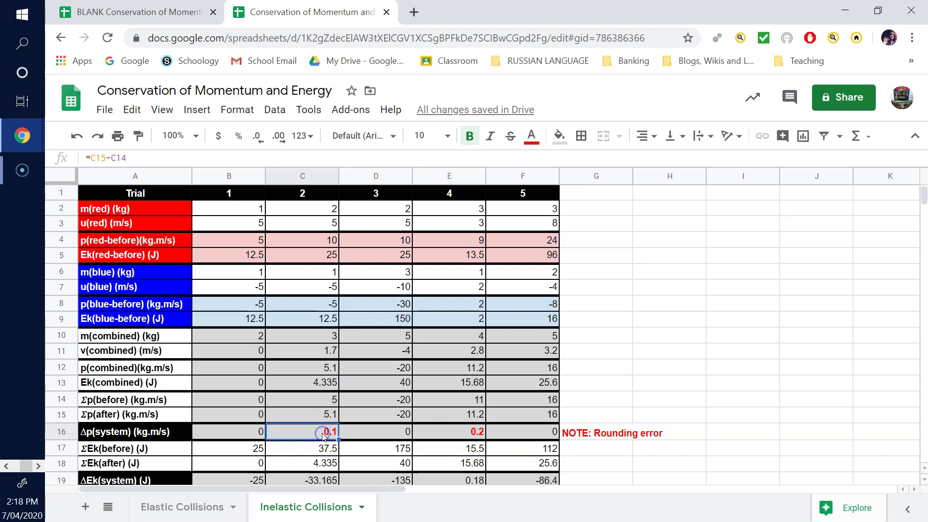
left_click(461, 431)
left_click(397, 435)
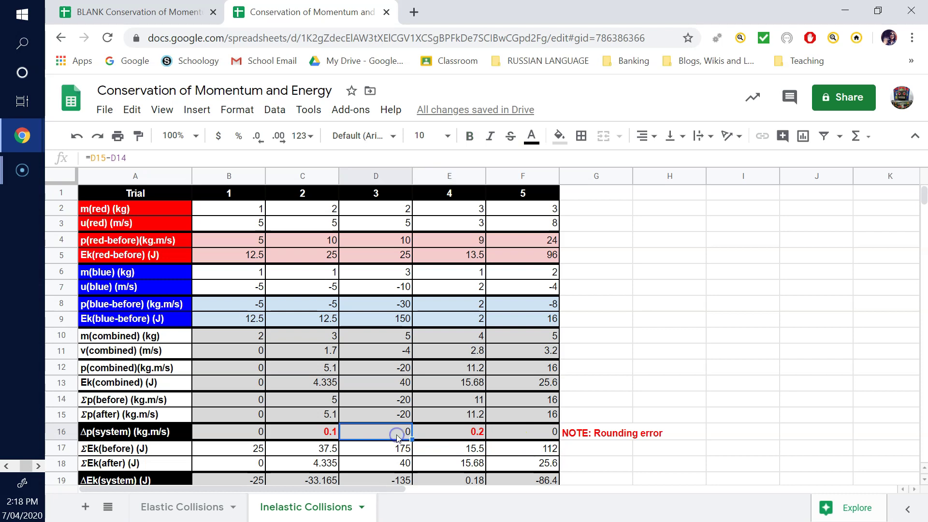
left_click(473, 431)
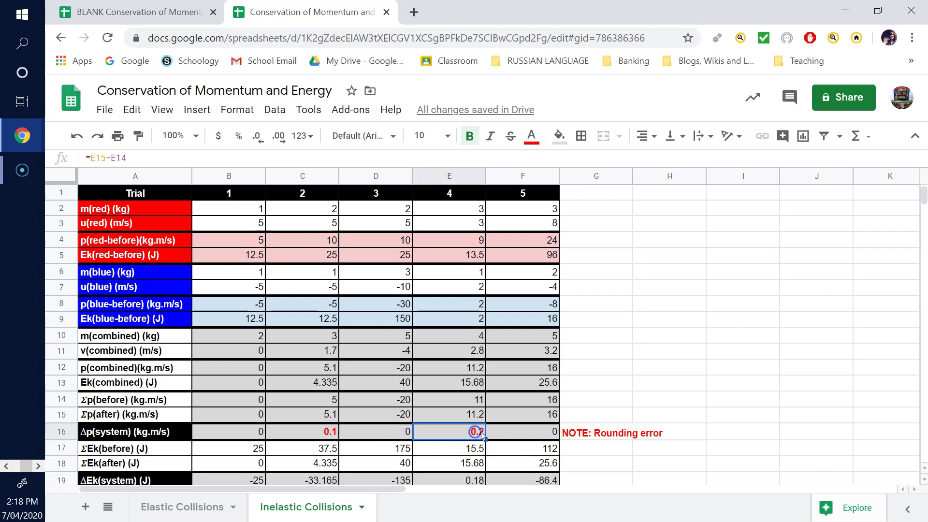
left_click(532, 433)
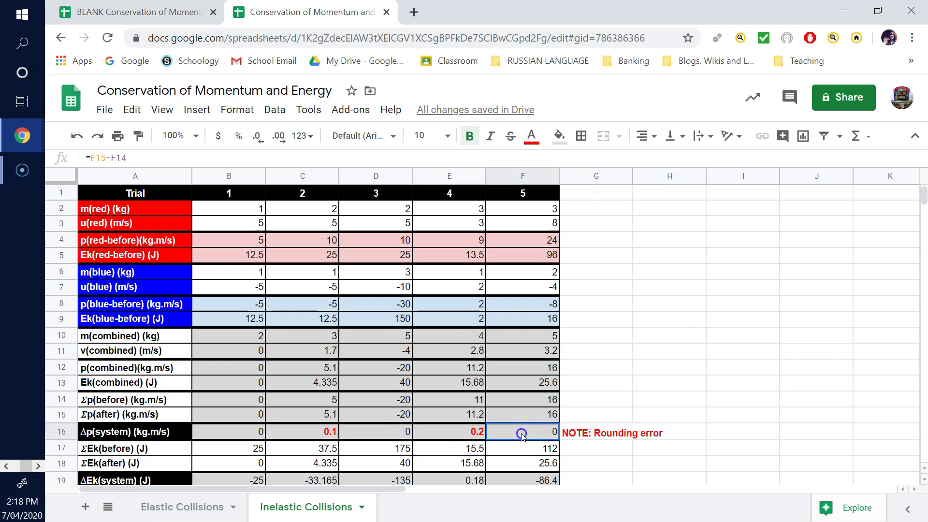
left_click(584, 435)
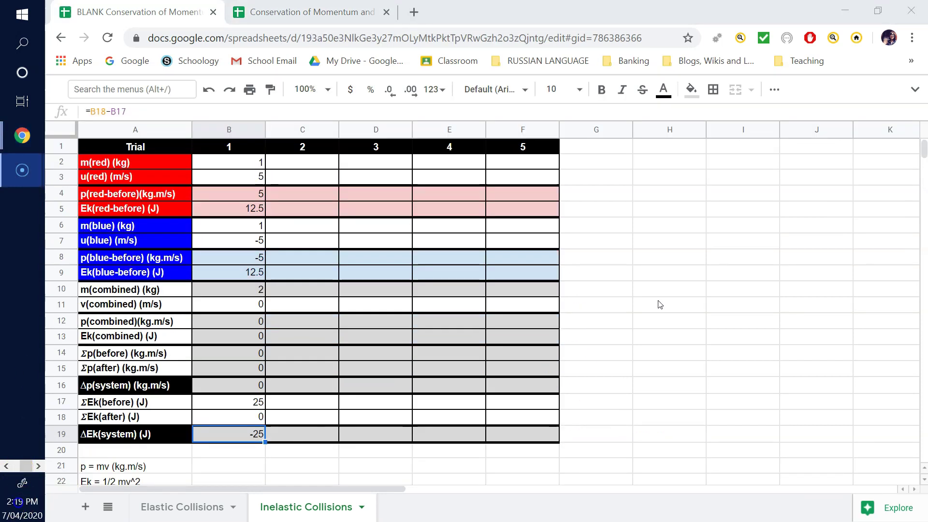
scroll(638, 306, "down", 2)
scroll(594, 299, "up", 2)
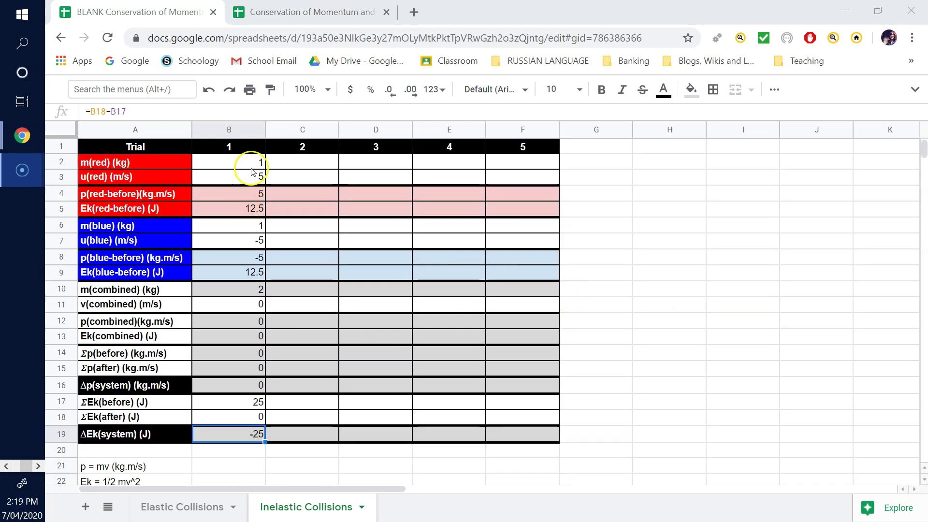
Fill trial 1's formulas in rows 4–5, 8–10 and 12–19 across to column F.
left_click(247, 197)
left_click_drag(248, 207, 543, 213)
left_click_drag(227, 257, 227, 272)
left_click_drag(265, 280, 536, 275)
left_click(227, 289)
left_click_drag(265, 296, 538, 294)
left_click_drag(227, 321, 537, 437)
left_click(621, 383)
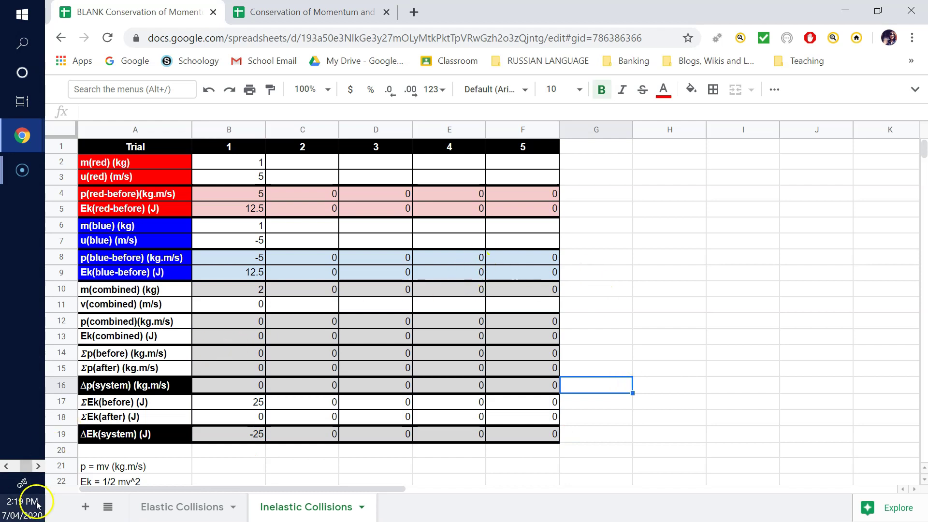